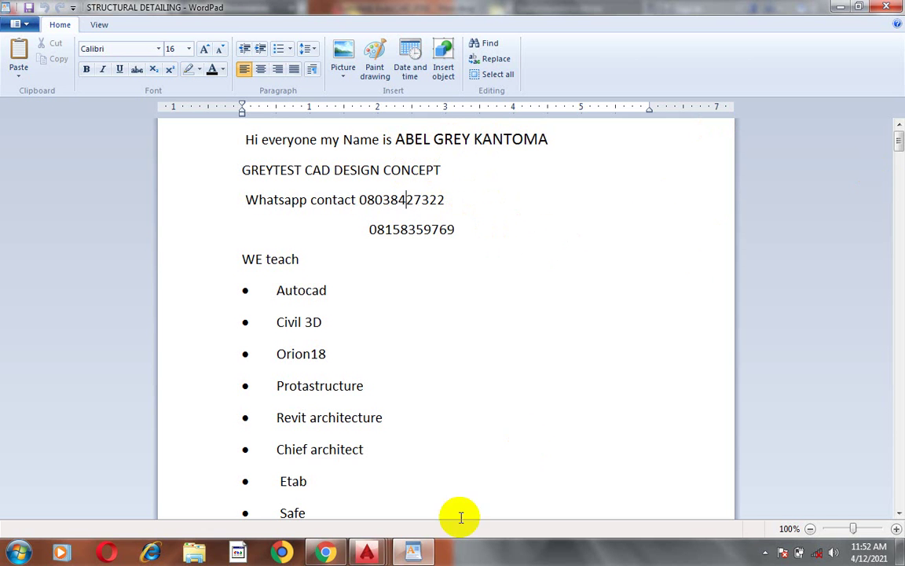
- Show thumbnails of the open AutoCAD windows from the Windows taskbar
left_click(379, 552)
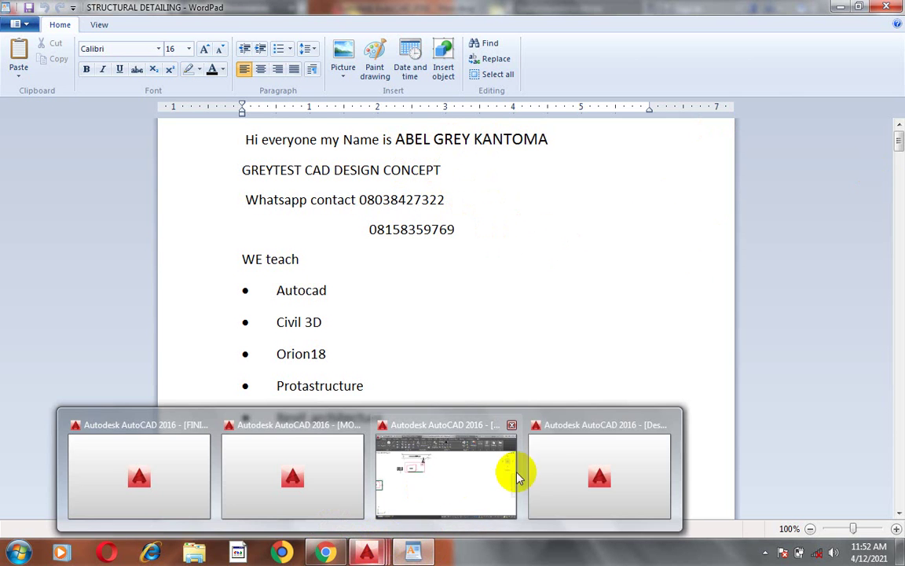
- Bring the Masi.dwg site plan to the front and zoom around it
left_click(460, 479)
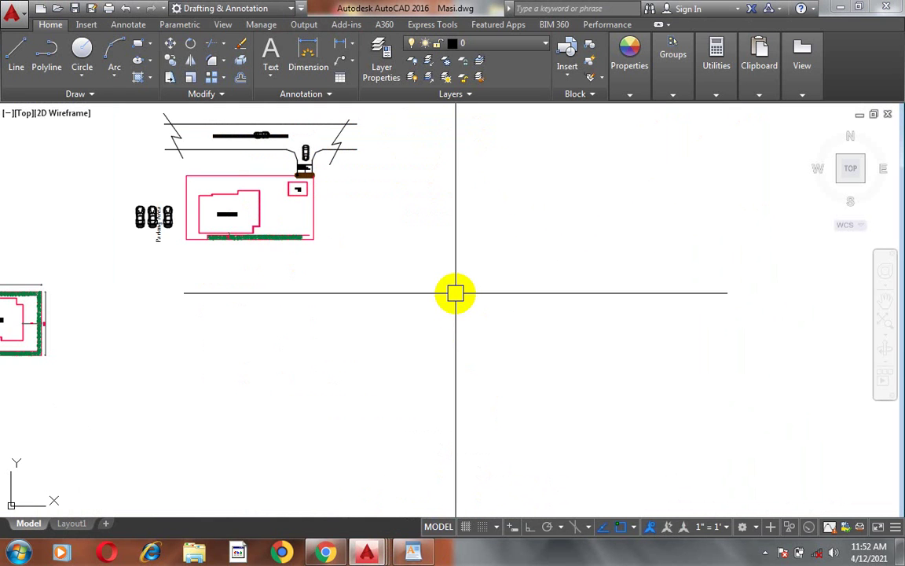
scroll(577, 339, "up", 2)
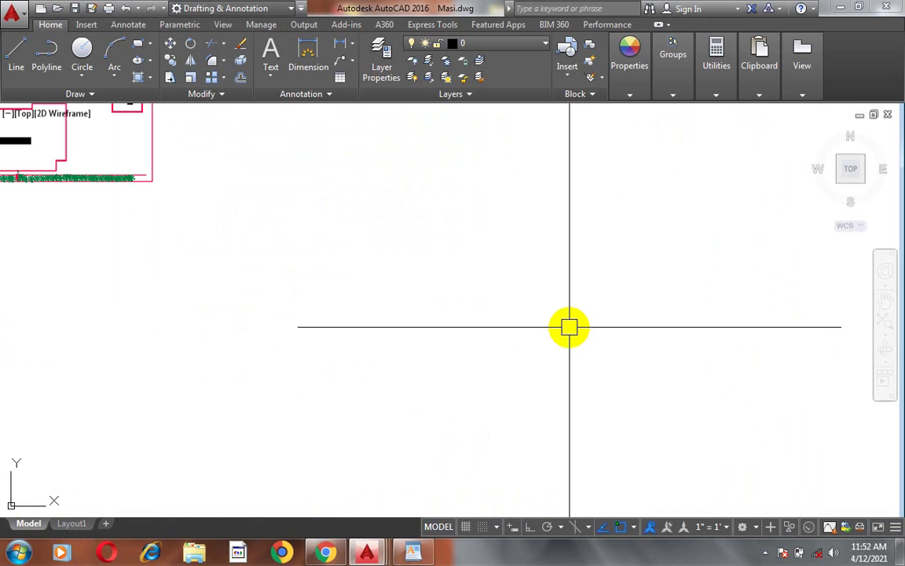
scroll(570, 327, "down", 2)
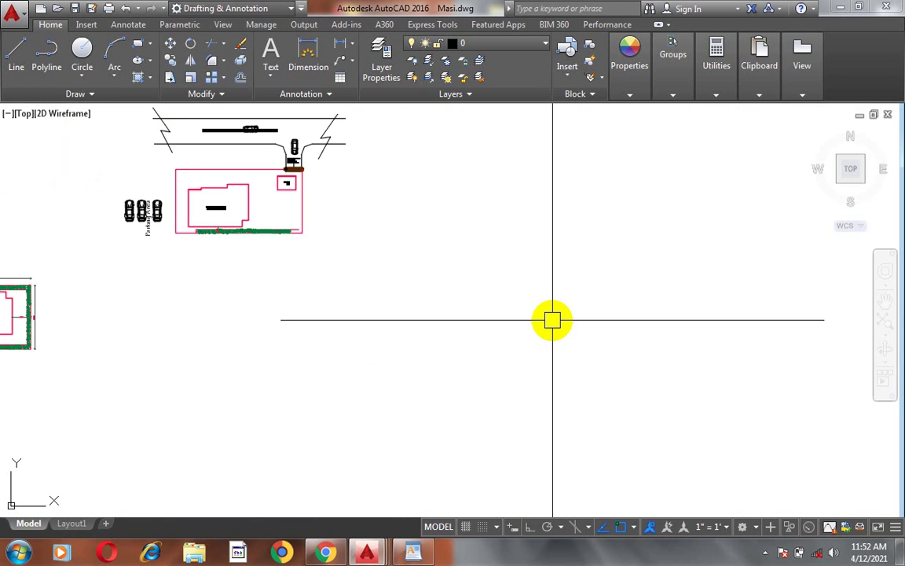
scroll(464, 347, "up", 2)
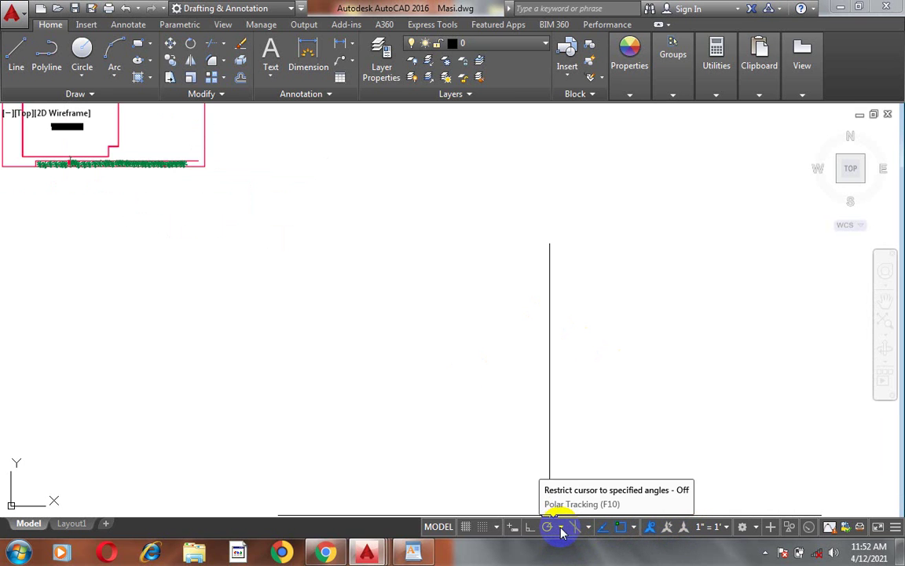
- Look over the Object Snap tab of Drafting Settings and close it without changes
left_click(561, 528)
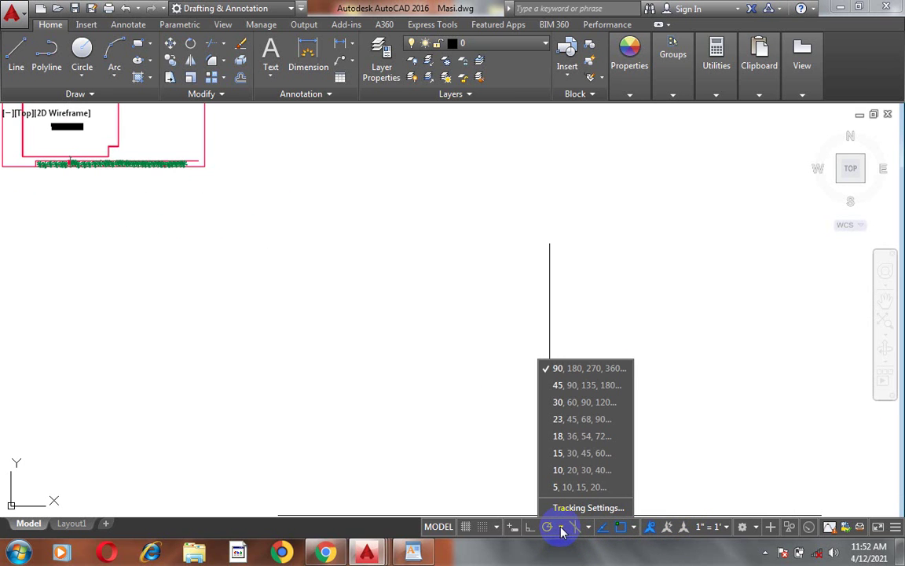
left_click(572, 509)
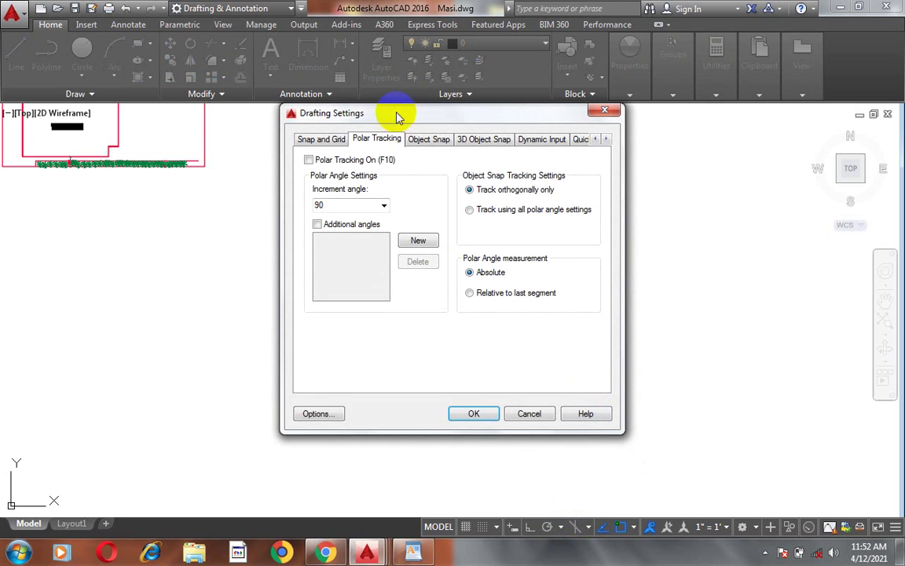
left_click(435, 140)
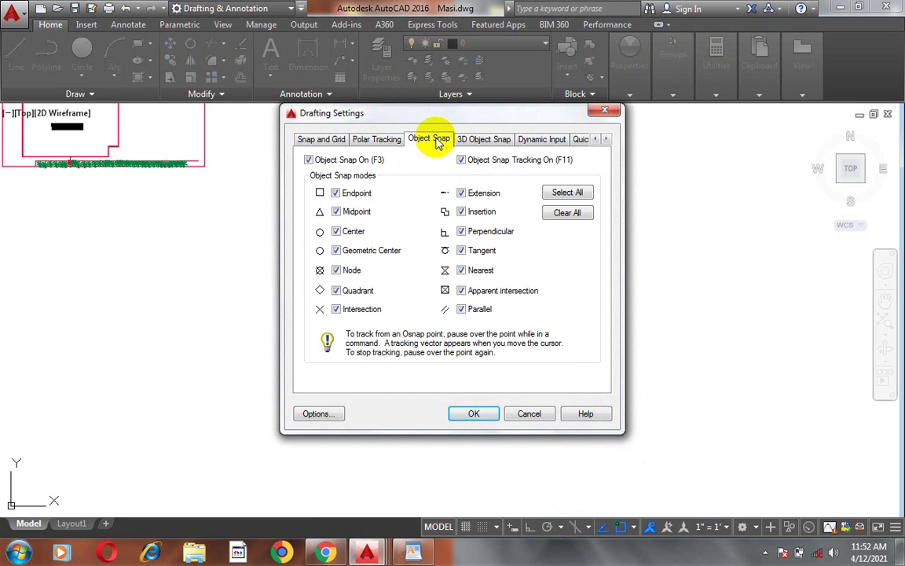
left_click(603, 113)
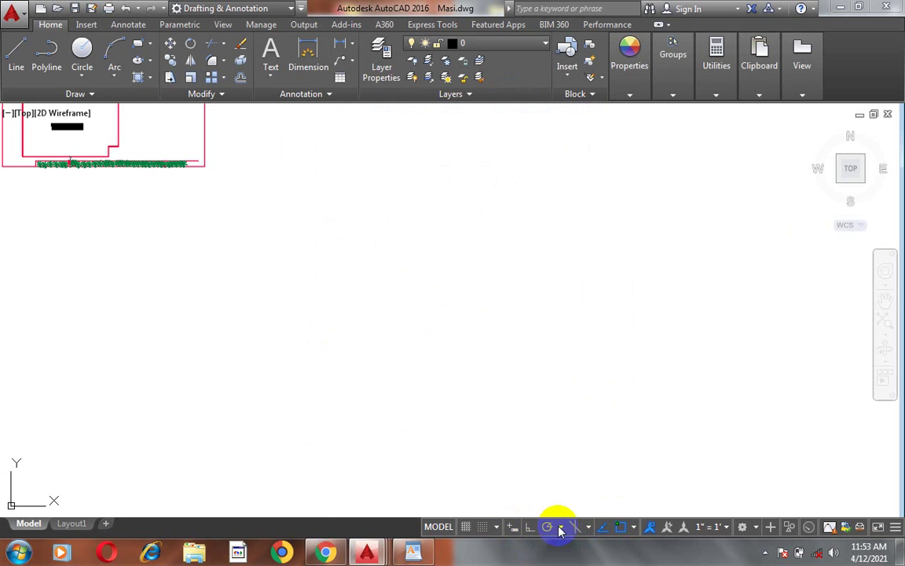
- Clear all object snap modes on the Object Snap tab and confirm with OK
left_click(561, 528)
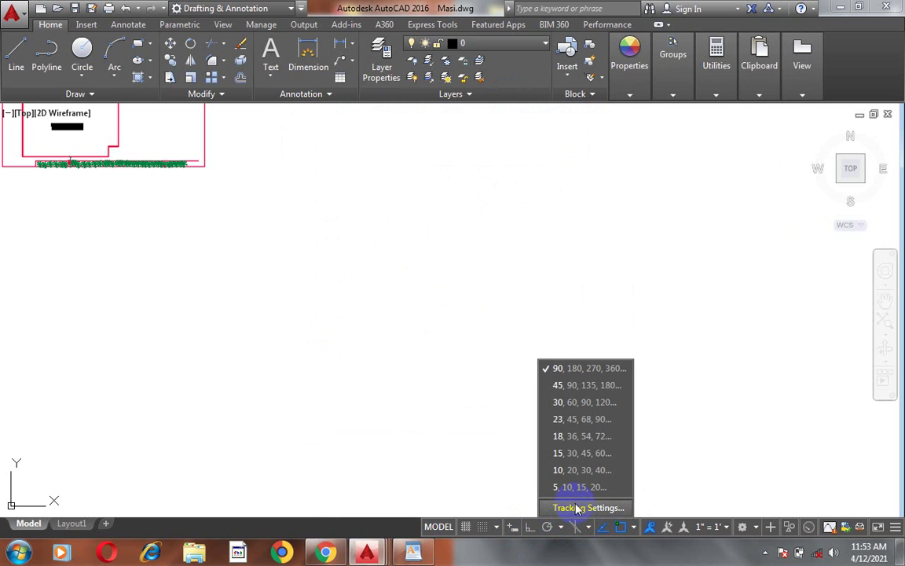
left_click(577, 507)
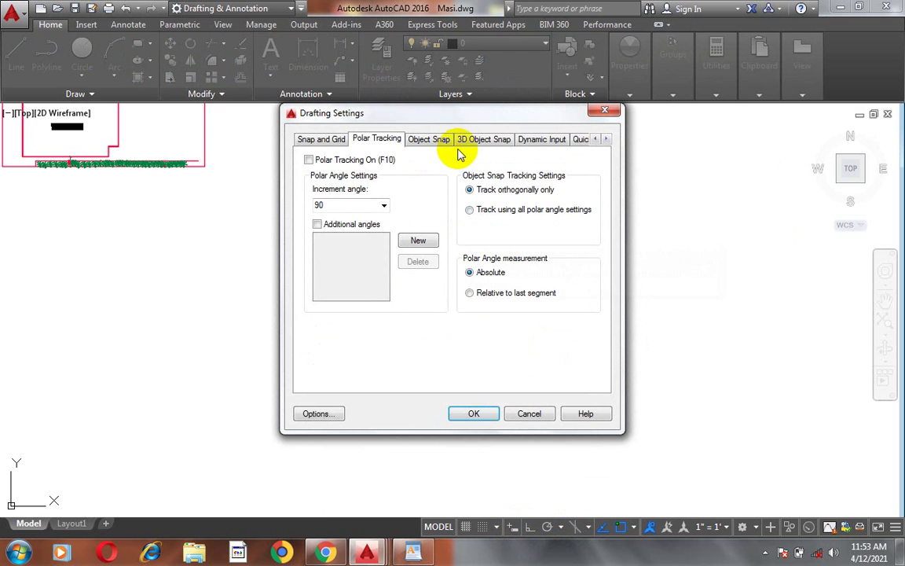
left_click(429, 141)
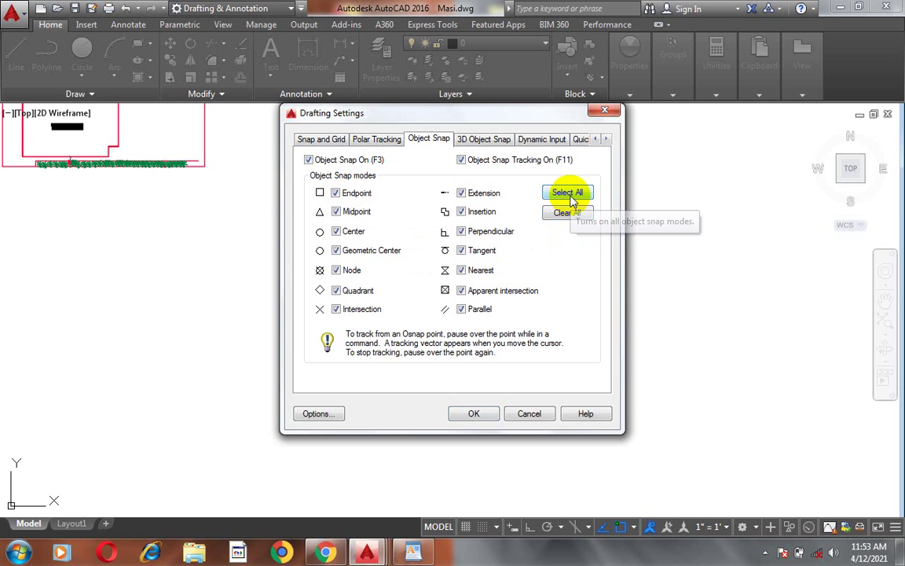
left_click(567, 213)
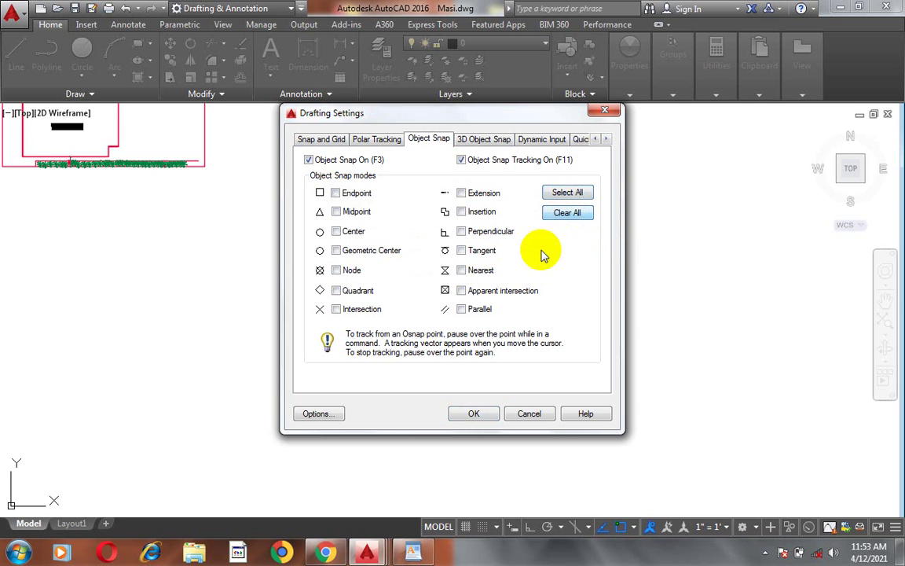
left_click(469, 414)
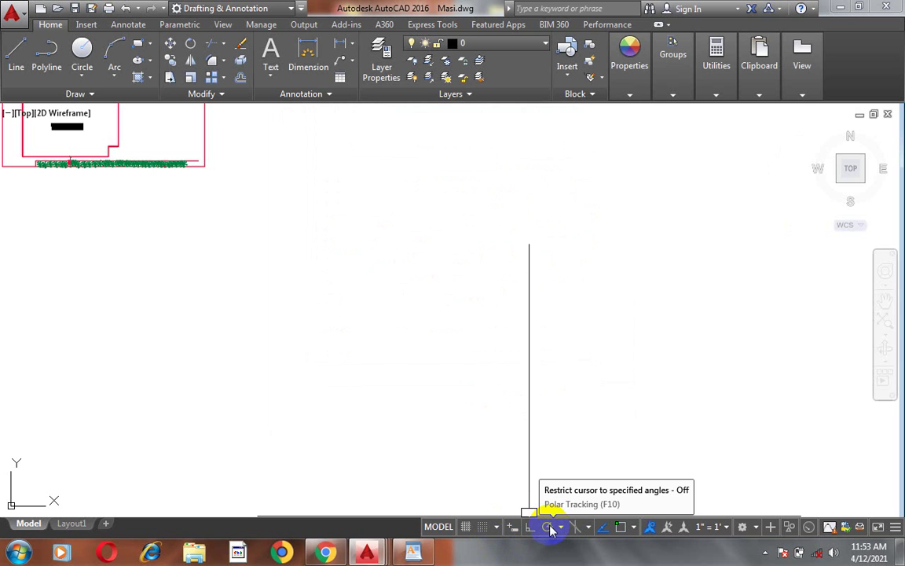
- Zoom onto the pink boundary's lower-right corner and pick it with no snaps active
scroll(566, 428, "down", 5)
scroll(506, 393, "up", 8)
scroll(501, 414, "up", 2)
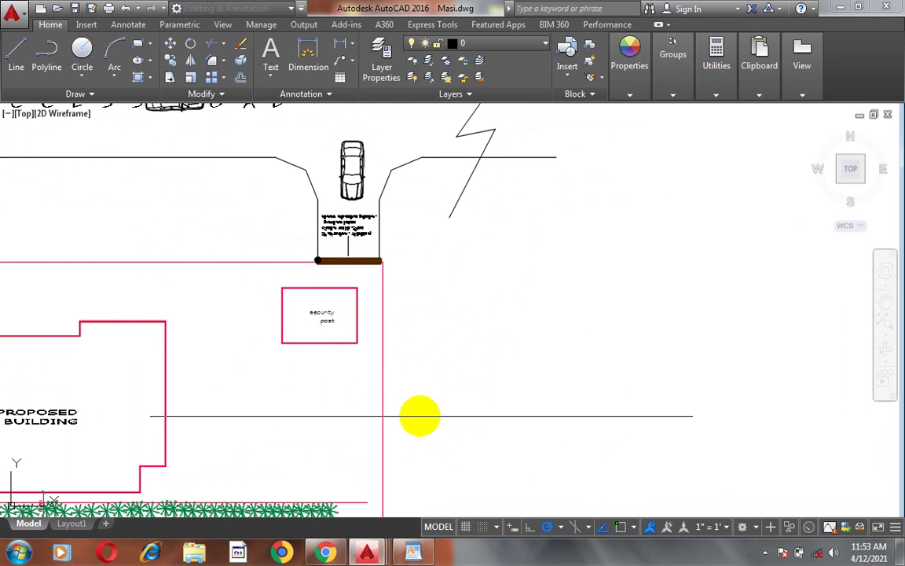
scroll(379, 358, "down", 2)
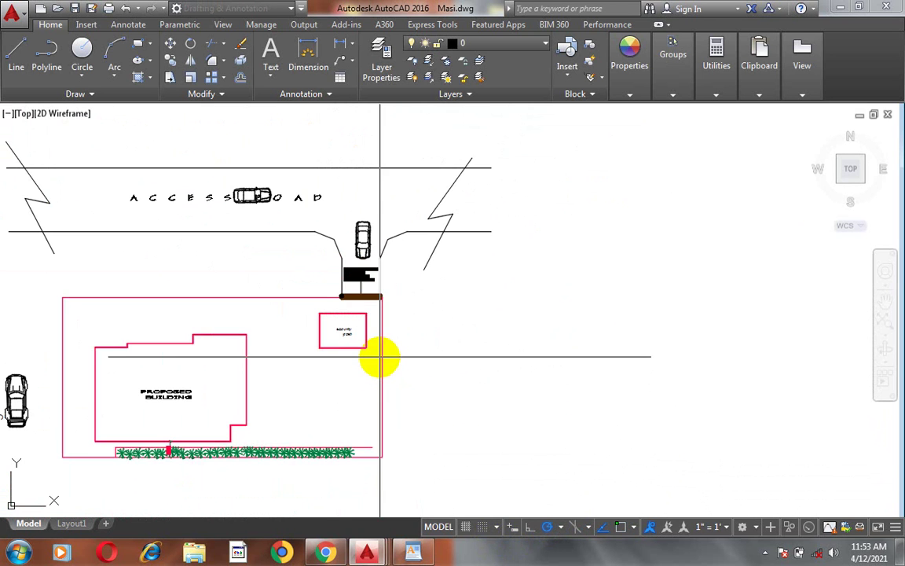
scroll(380, 457, "up", 3)
scroll(380, 456, "up", 4)
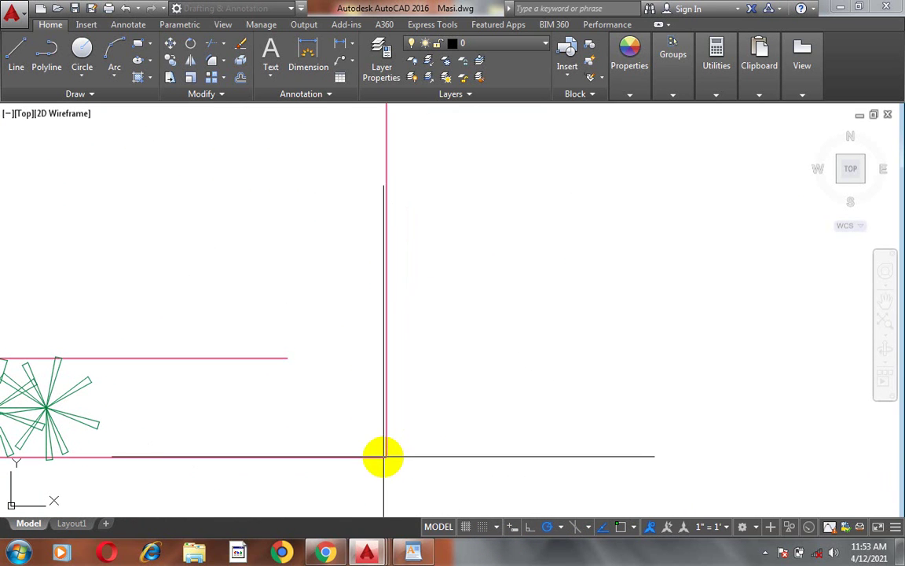
scroll(385, 457, "up", 5)
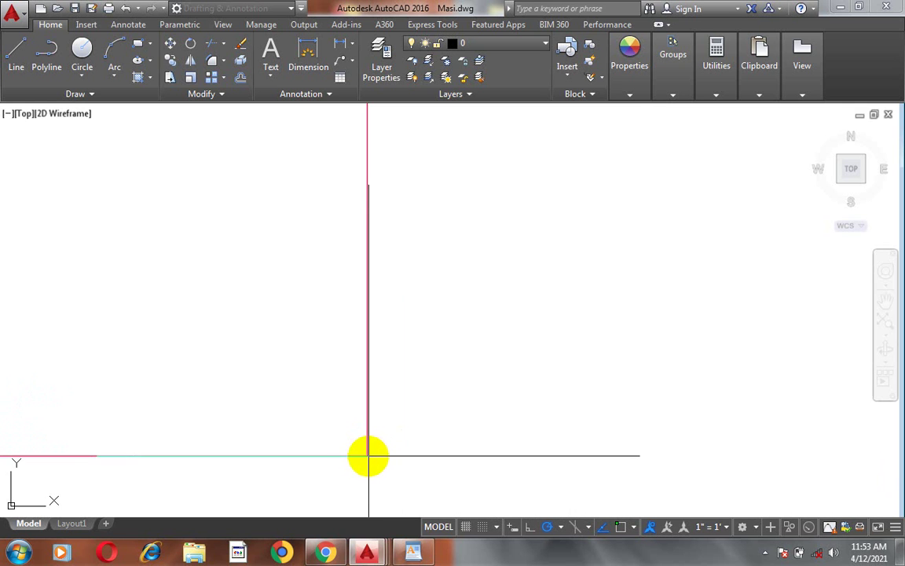
scroll(368, 454, "down", 2)
scroll(348, 431, "up", 2)
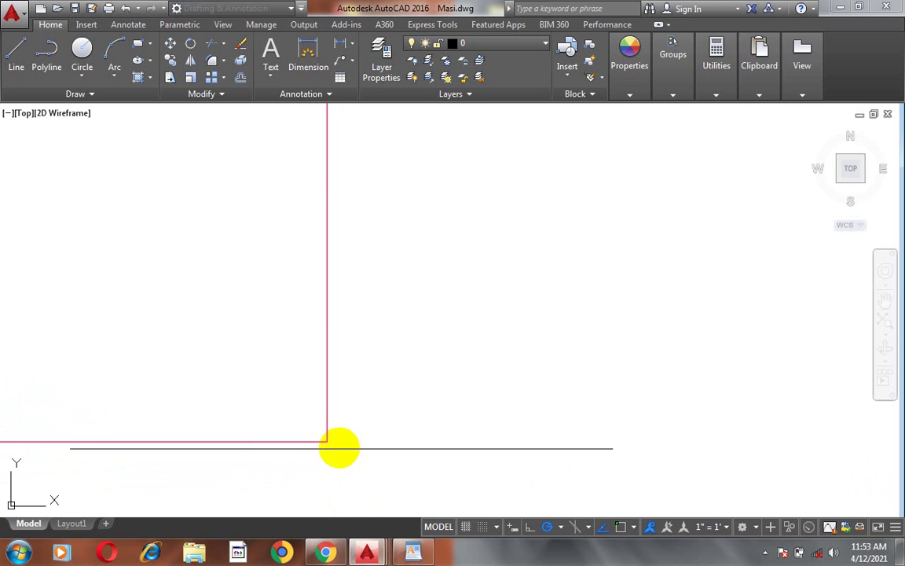
left_click(327, 441)
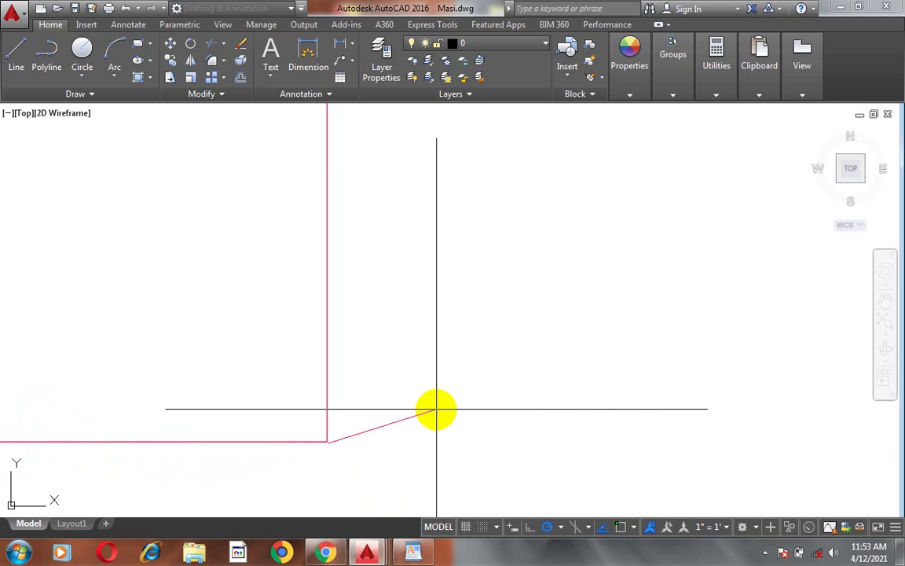
- Enable Insertion as the only object snap mode in Drafting Settings
left_click(562, 527)
left_click(570, 509)
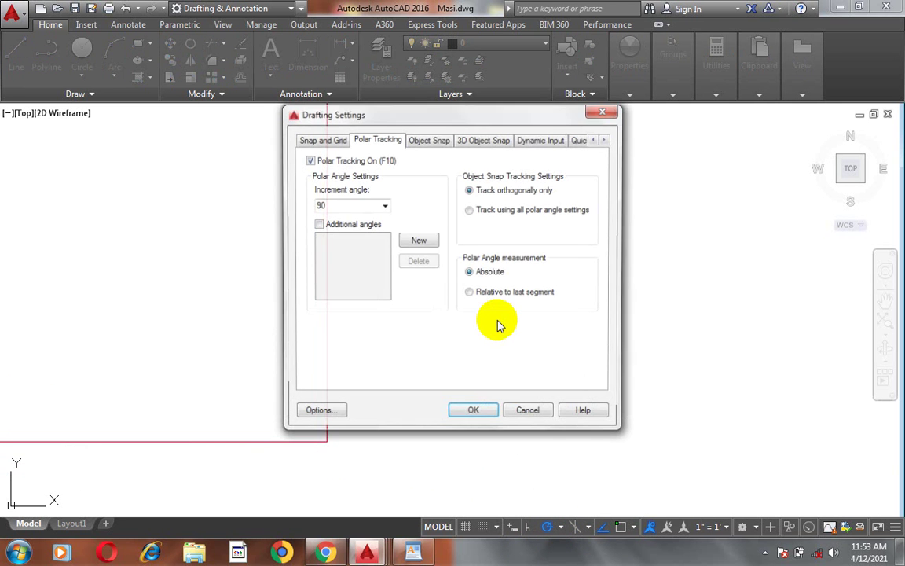
left_click(448, 141)
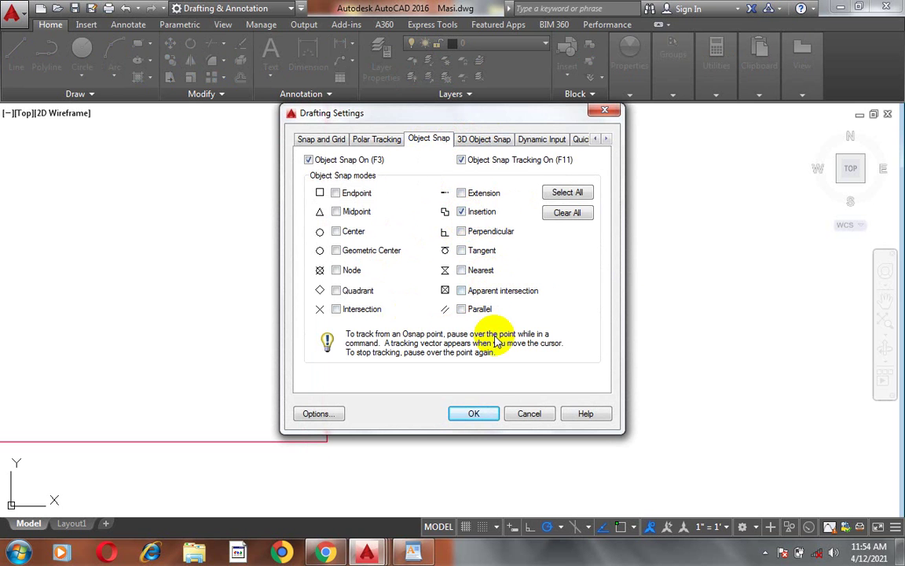
left_click(476, 414)
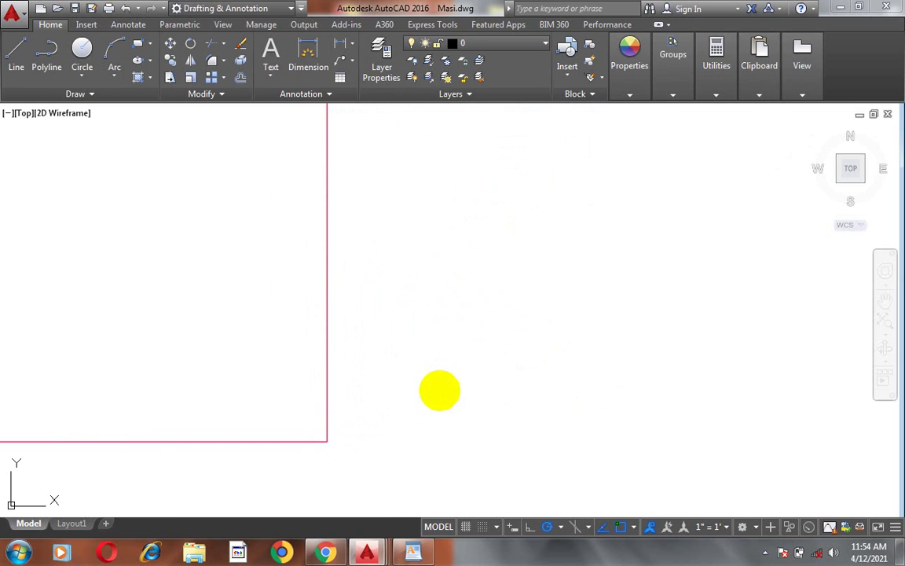
- Check Endpoint on the Object Snap tab so Endpoint and Insertion are active
left_click(559, 525)
left_click(570, 506)
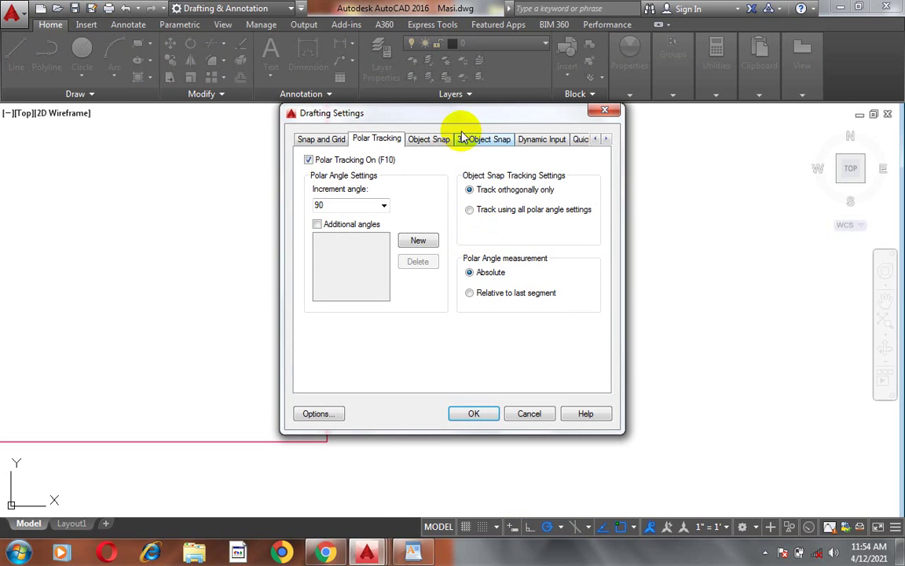
left_click(428, 139)
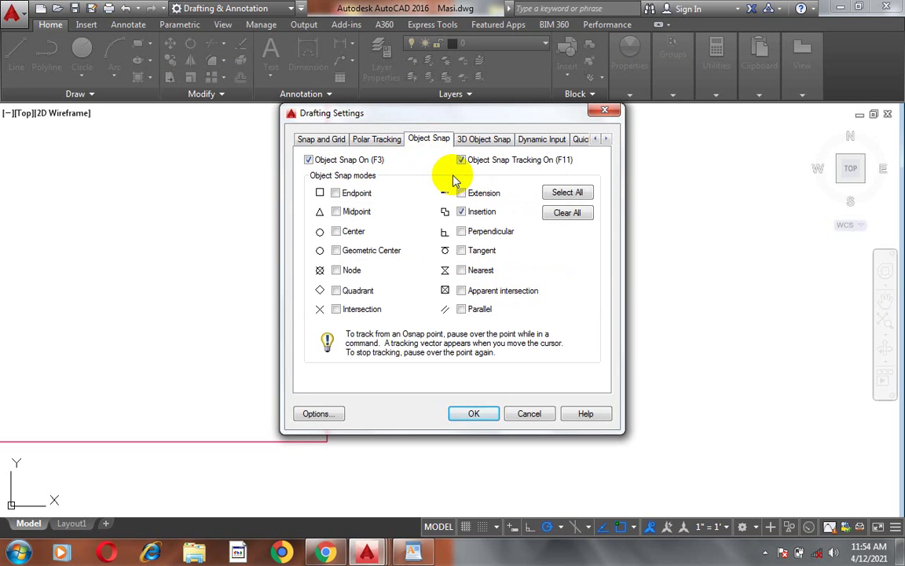
left_click(338, 193)
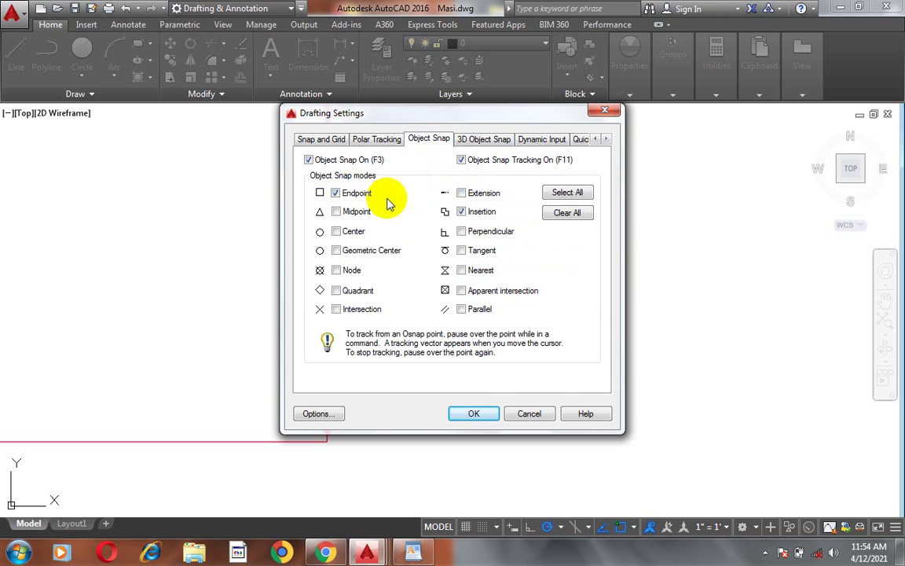
left_click(474, 414)
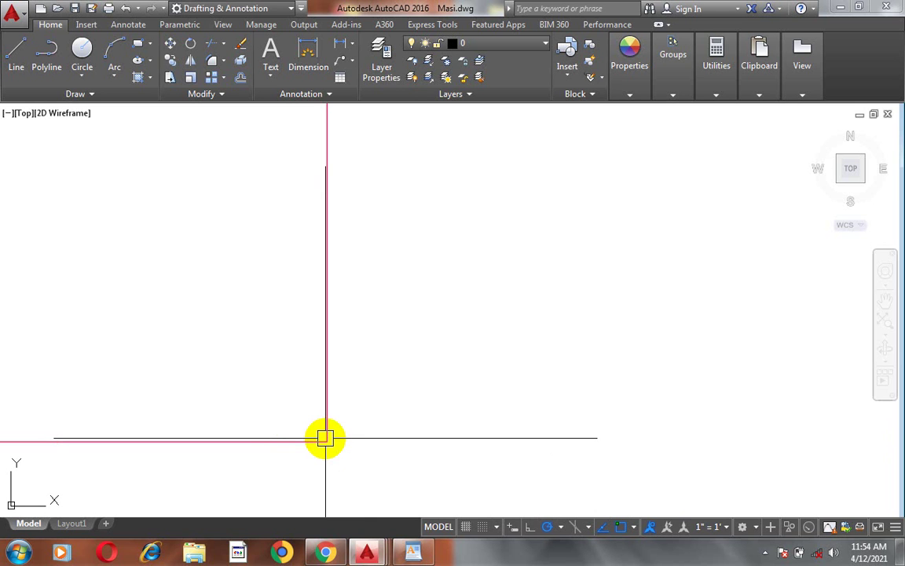
- Turn on the Center snap with Midpoint left off, joining Endpoint and Insertion
left_click(561, 527)
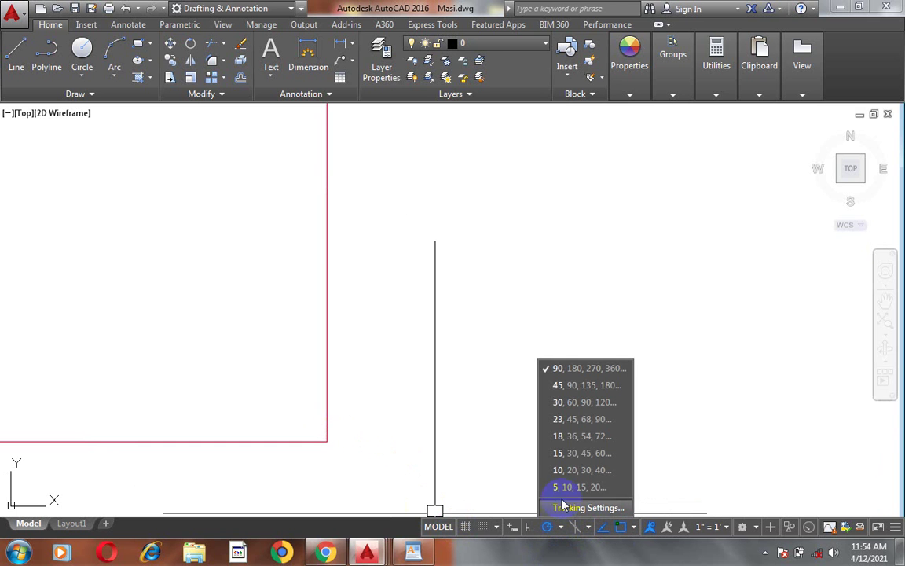
left_click(571, 508)
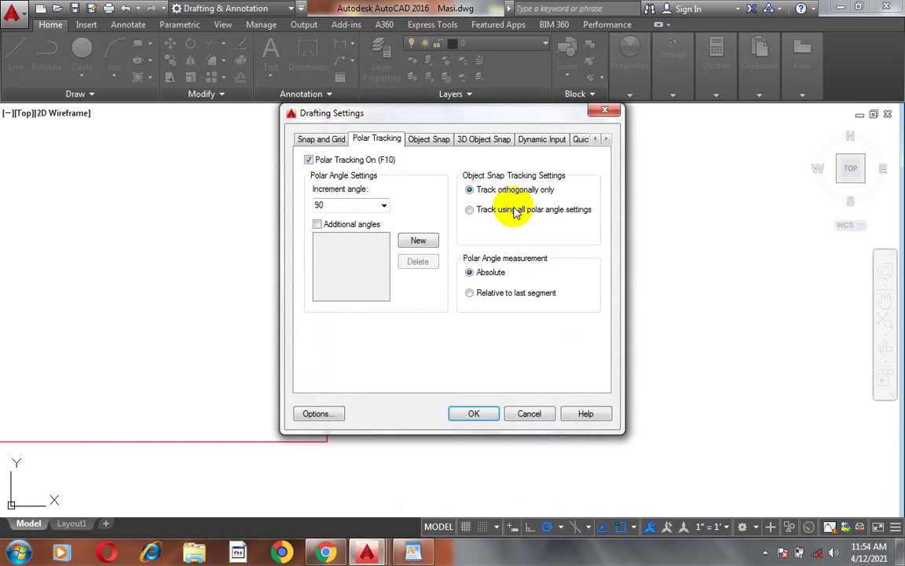
left_click(432, 141)
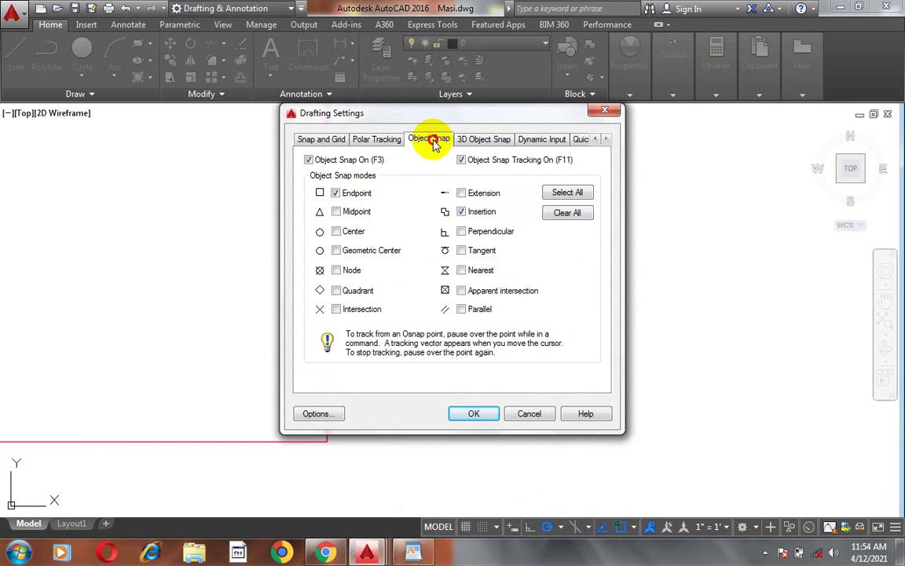
left_click(336, 212)
left_click(336, 212)
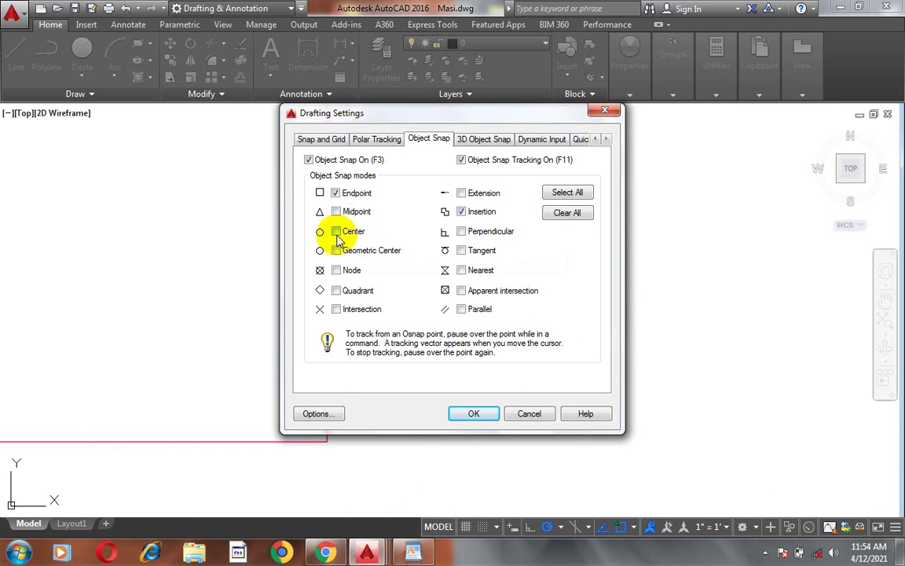
left_click(335, 231)
left_click(472, 414)
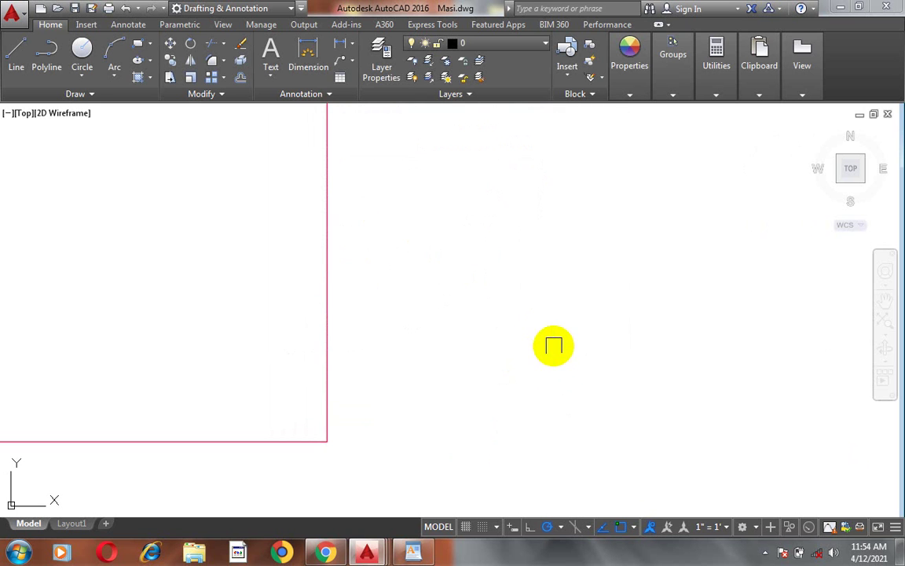
- Zoom to the site entrance and snap to the boundary corner endpoint by the security post
scroll(498, 308, "down", 2)
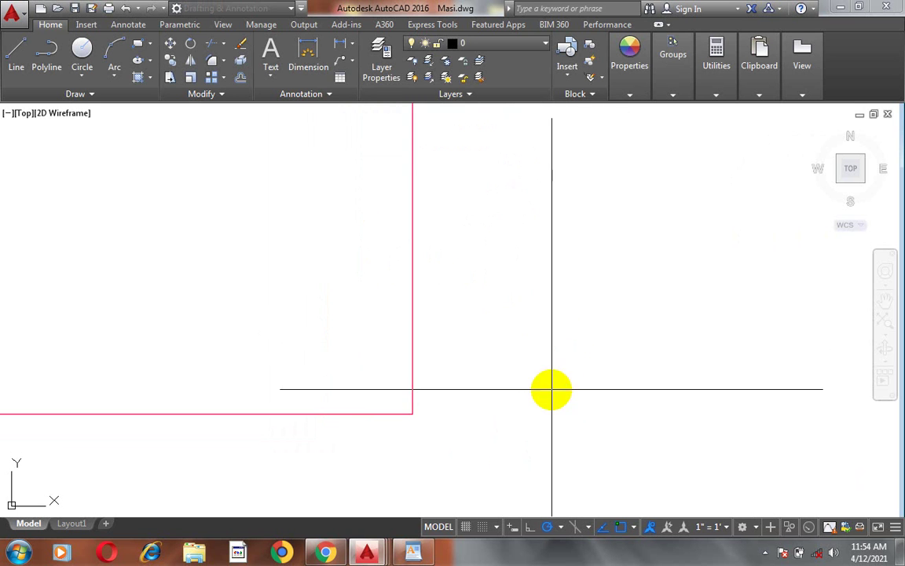
scroll(474, 336, "down", 6)
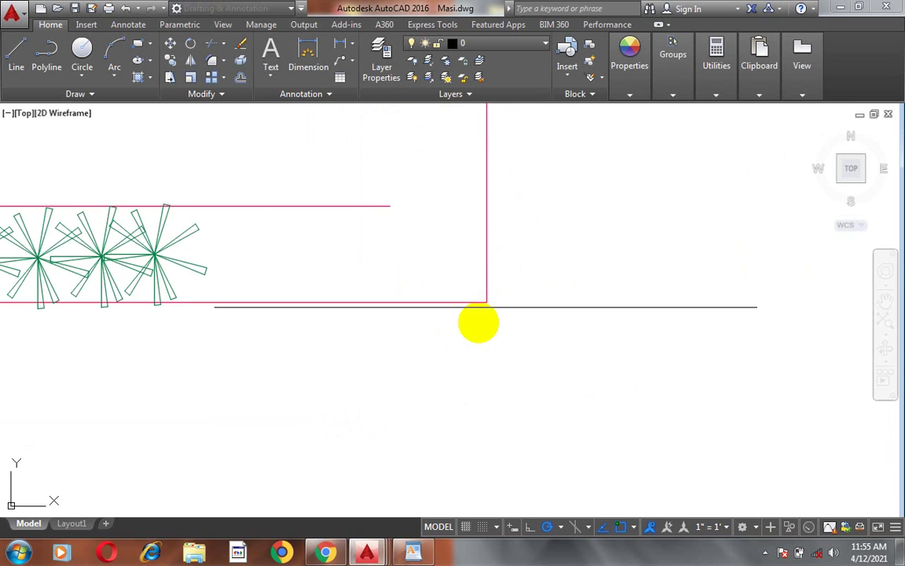
scroll(472, 298, "up", 5)
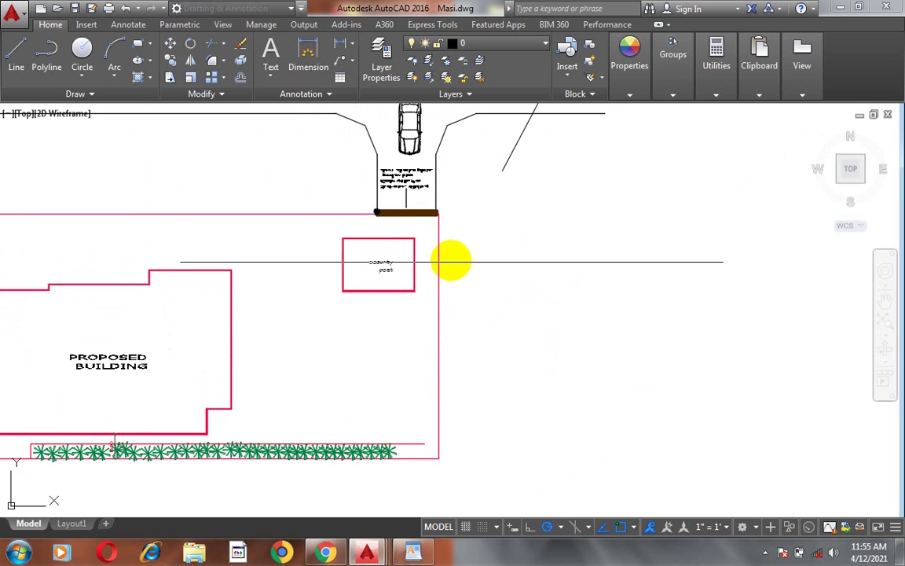
left_click(438, 213)
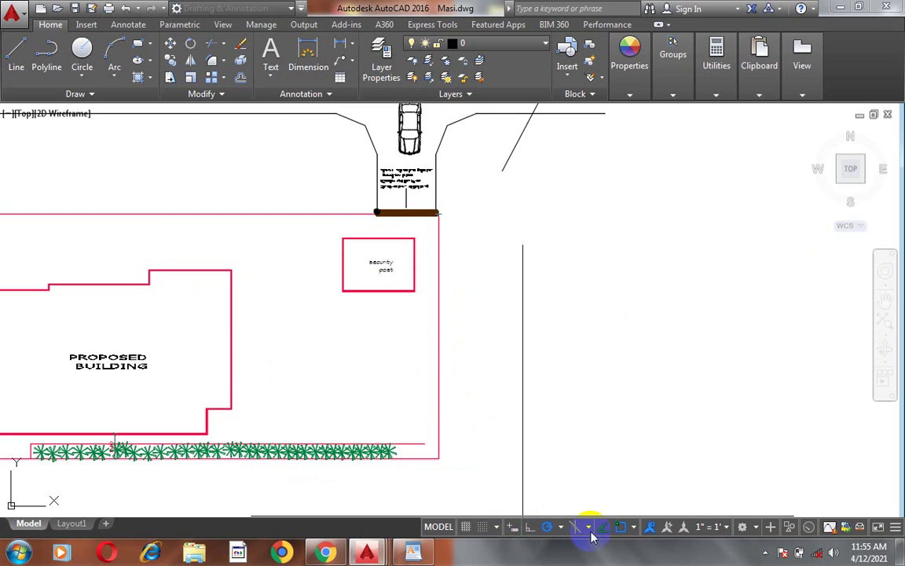
- Turn on the Midpoint object snap in Drafting Settings
left_click(561, 527)
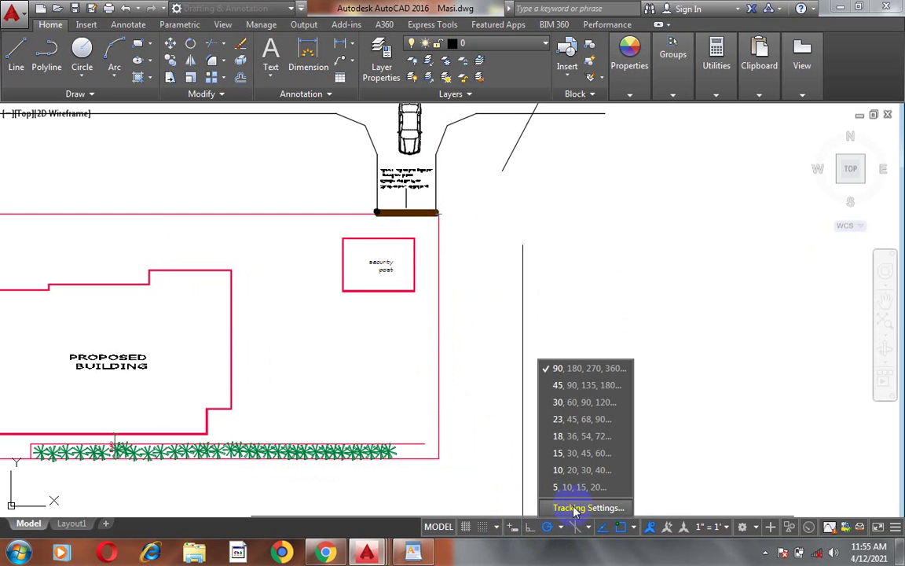
left_click(574, 509)
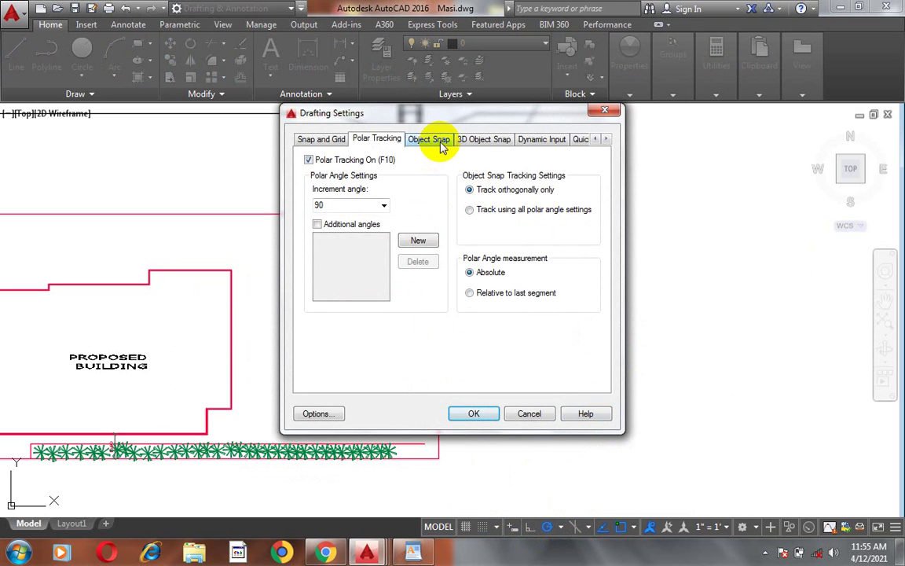
left_click(440, 143)
left_click(336, 212)
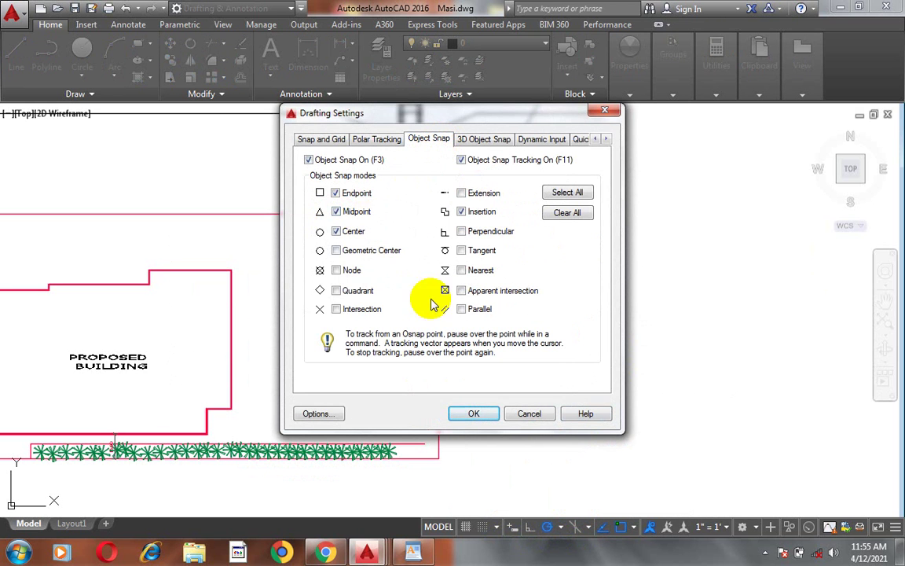
left_click(473, 414)
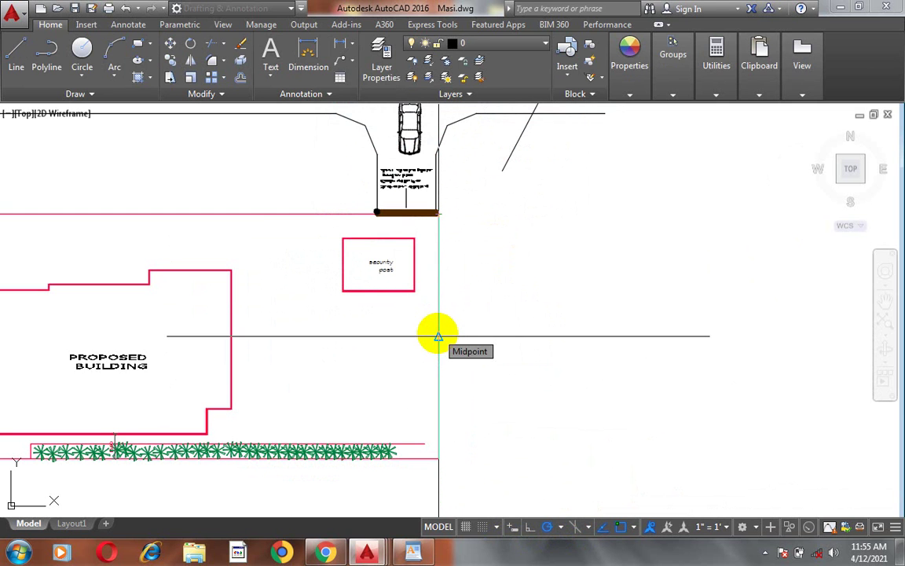
- Draw a short line rightward from the midpoint of the boundary's right edge
left_click(438, 336)
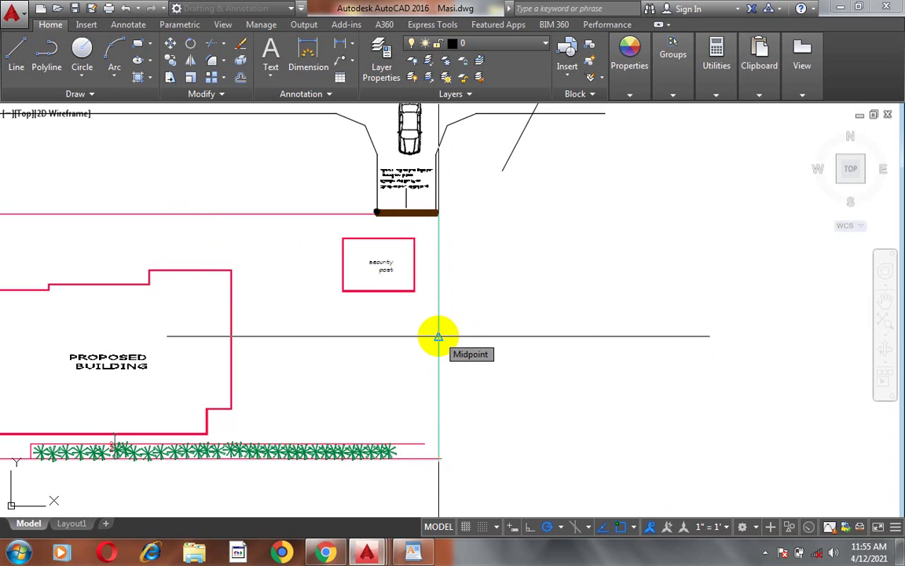
scroll(438, 336, "down", 5)
scroll(379, 337, "up", 5)
scroll(440, 310, "up", 3)
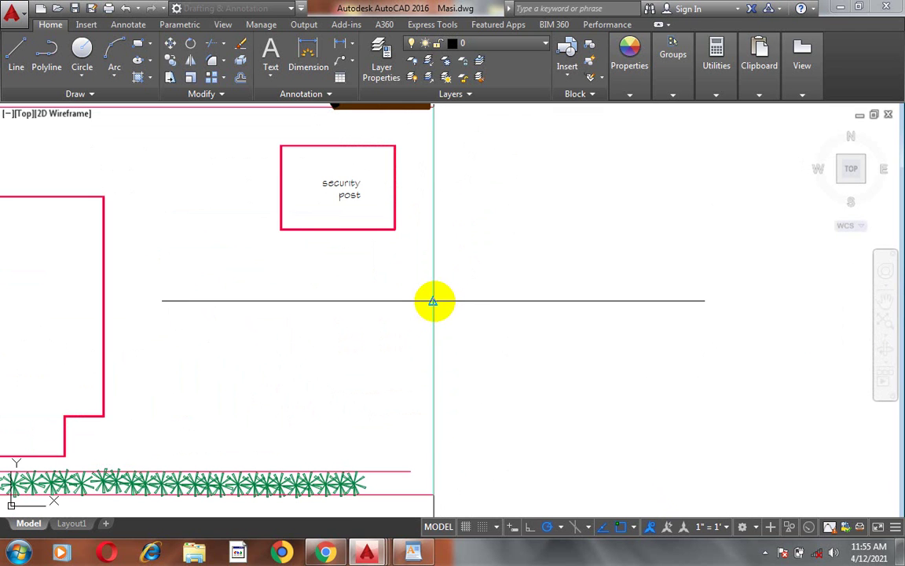
left_click(433, 301)
left_click(523, 300)
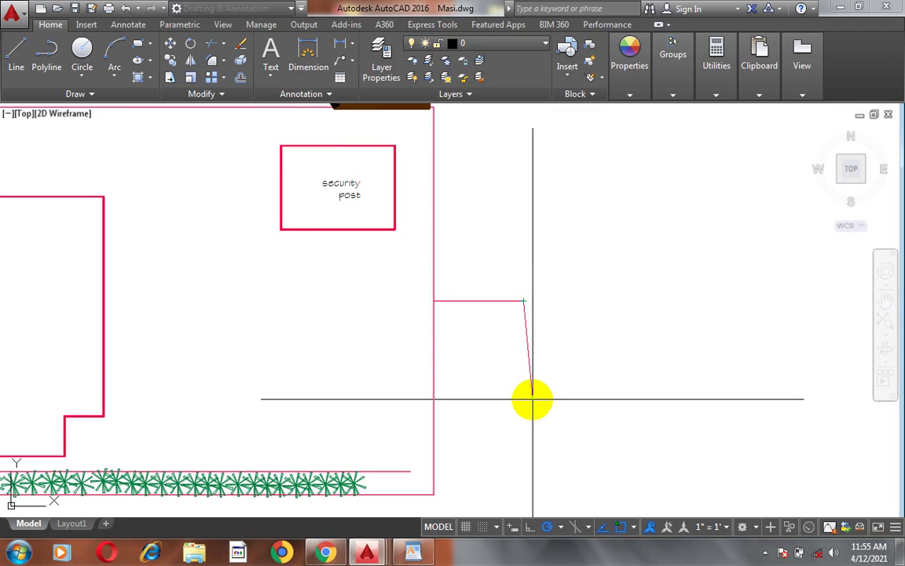
key("Escape")
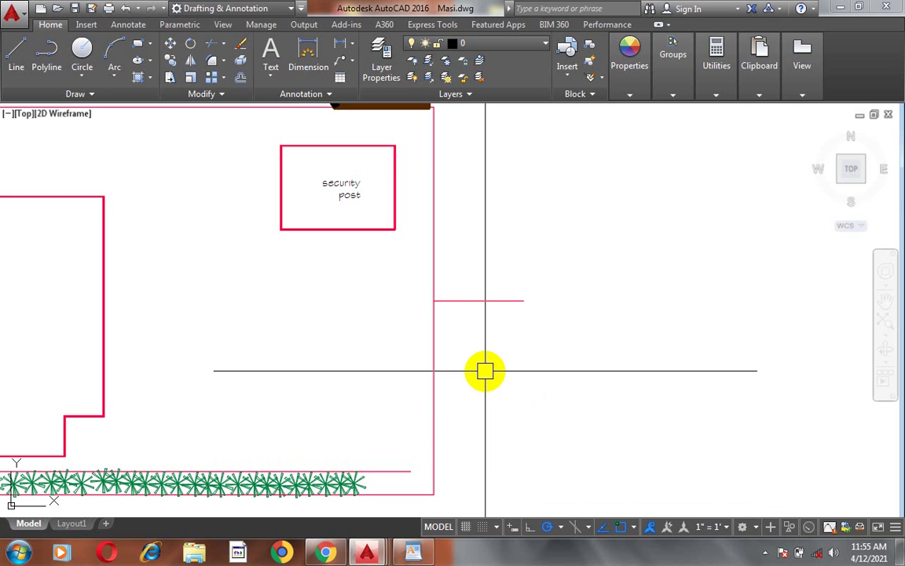
- Add a 7500 vertical dimension from the bottom corner, then erase it
key("space")
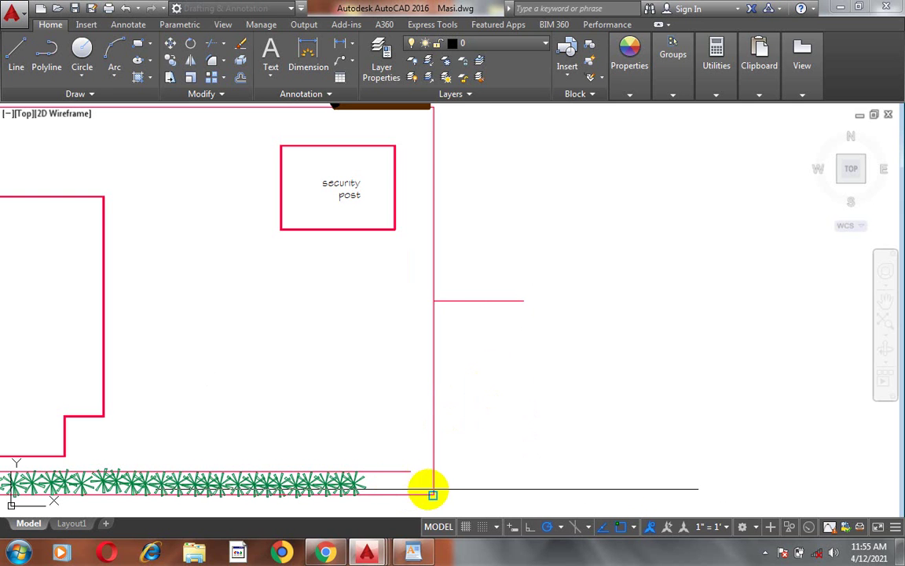
left_click(433, 494)
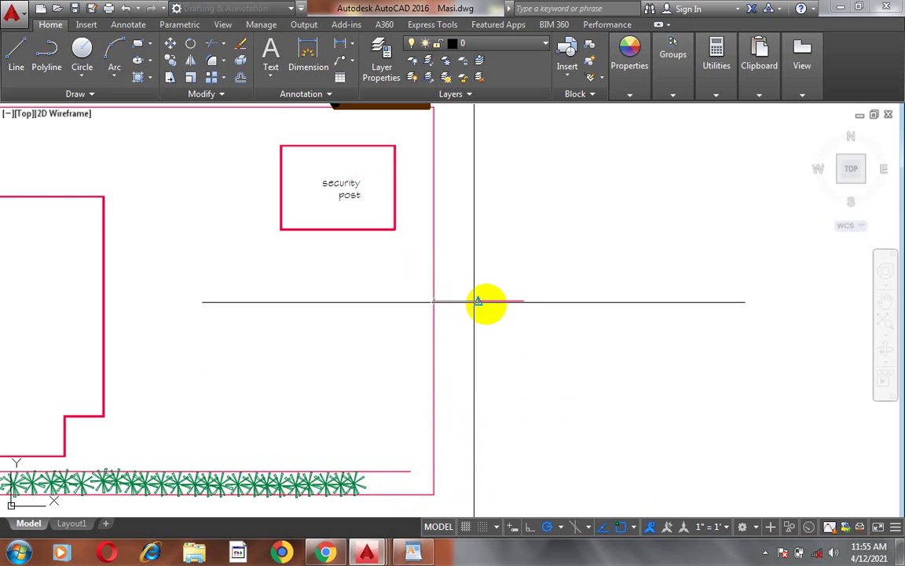
left_click(514, 388)
scroll(517, 362, "up", 5)
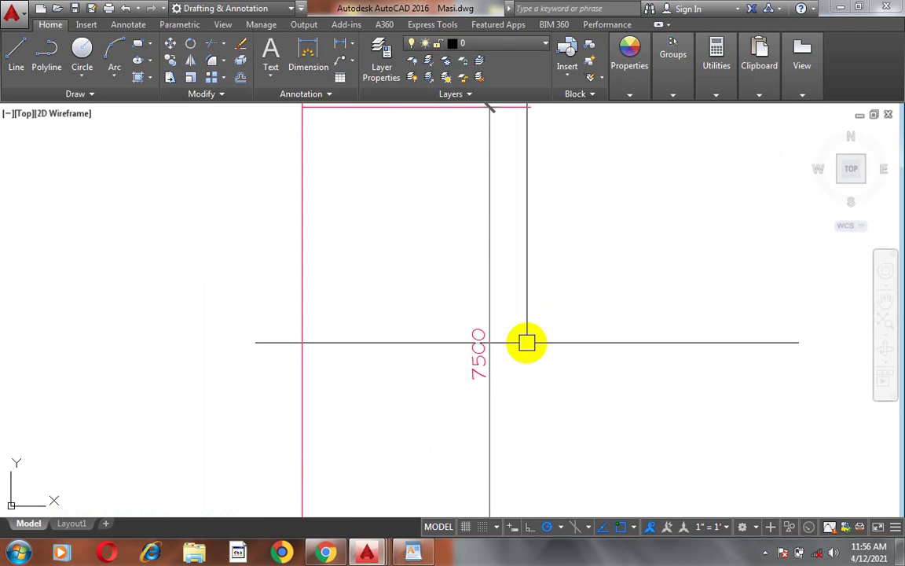
key("e")
key("space")
left_click(488, 316)
key("space")
scroll(509, 354, "down", 5)
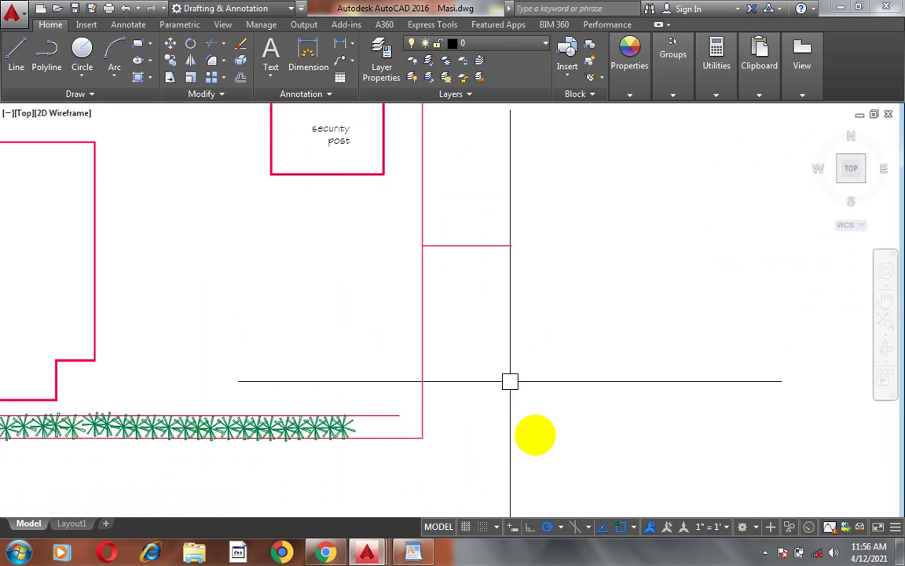
left_click(561, 528)
- Enable every object snap mode with Select All on the Object Snap tab
left_click(569, 507)
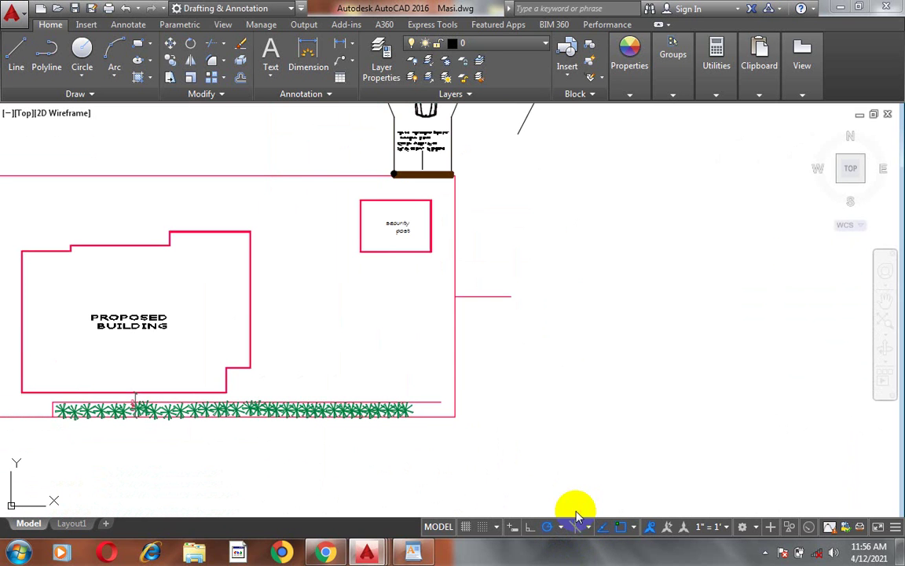
left_click(426, 142)
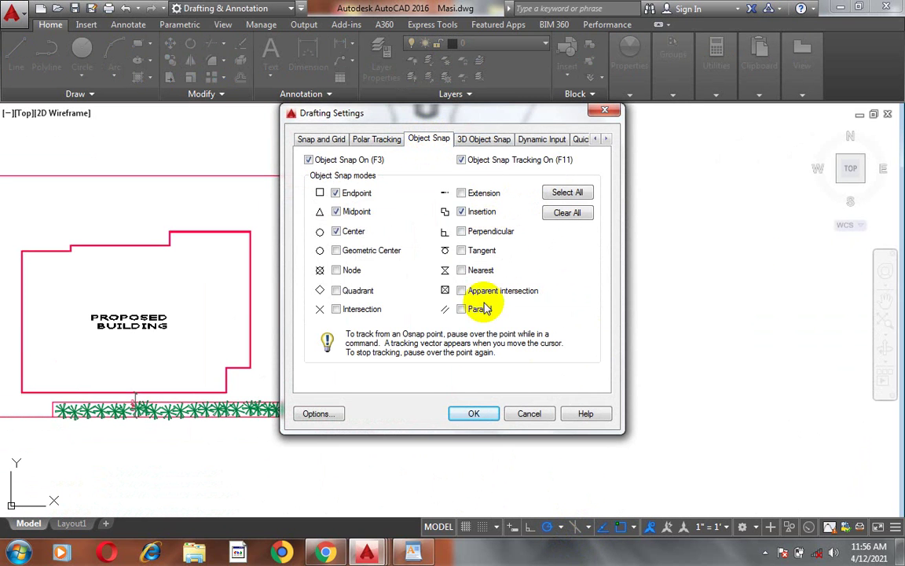
left_click(571, 193)
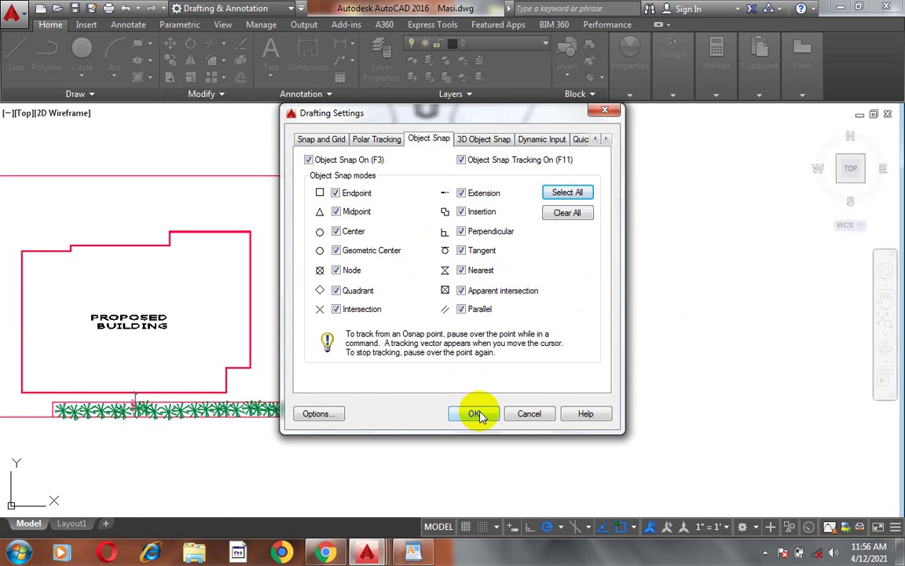
key("Return")
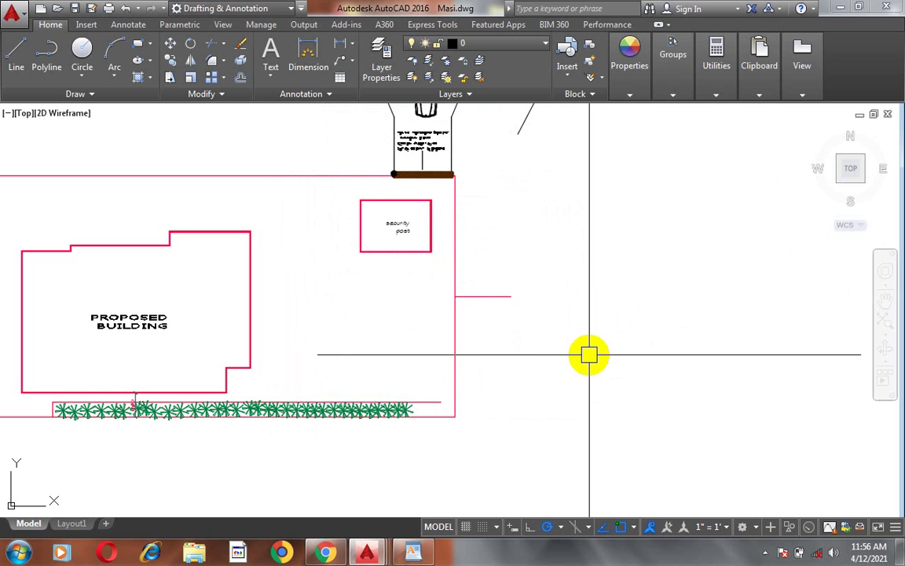
- Start a circle with C and set its centre right of the site boundary
type("c")
key("Return")
left_click(595, 336)
- Fix the circle's radius to complete it, then start a line at the circle's centre
left_click(655, 356)
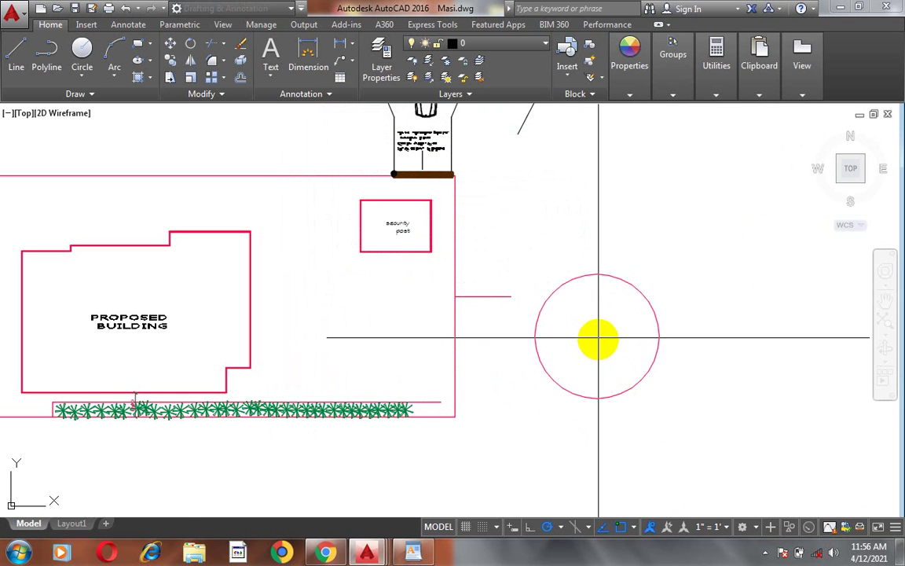
scroll(649, 372, "down", 8)
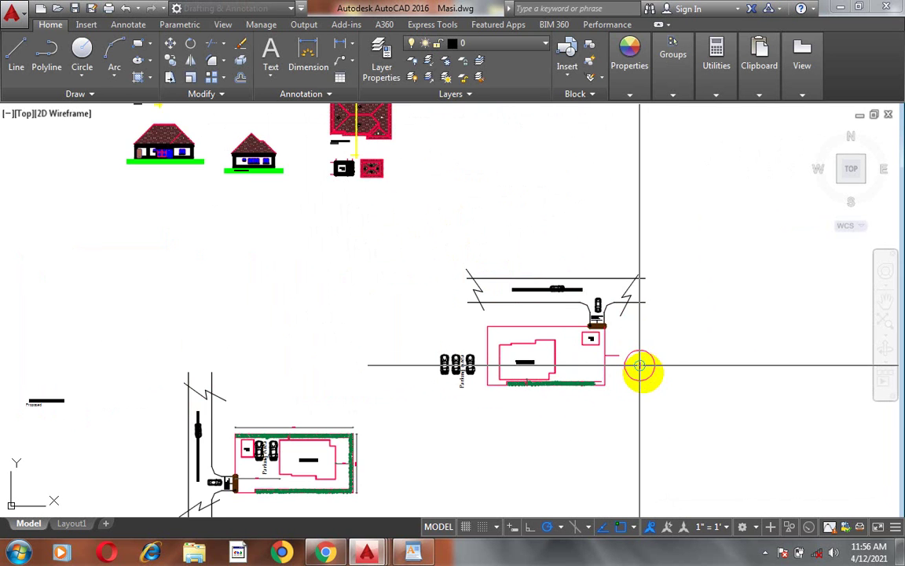
scroll(640, 370, "up", 4)
scroll(642, 379, "down", 4)
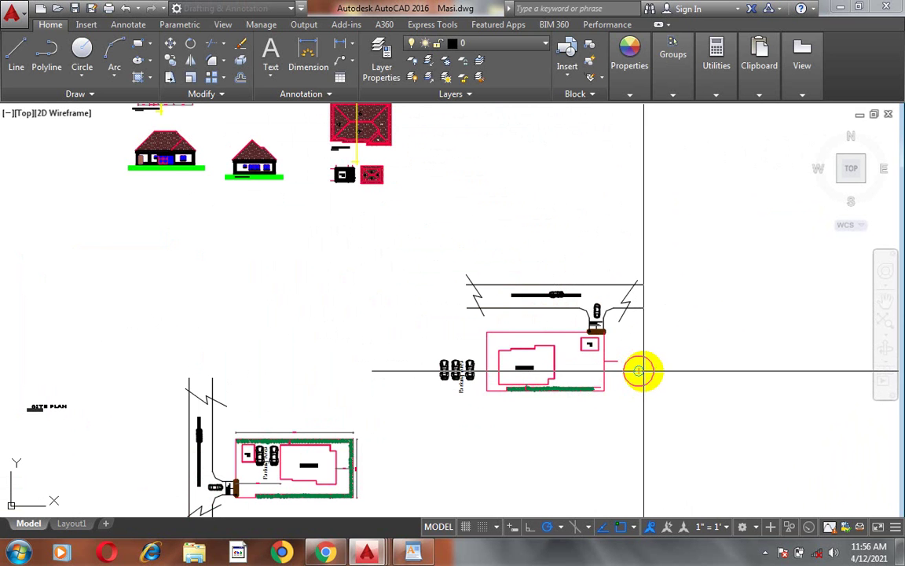
scroll(641, 371, "up", 4)
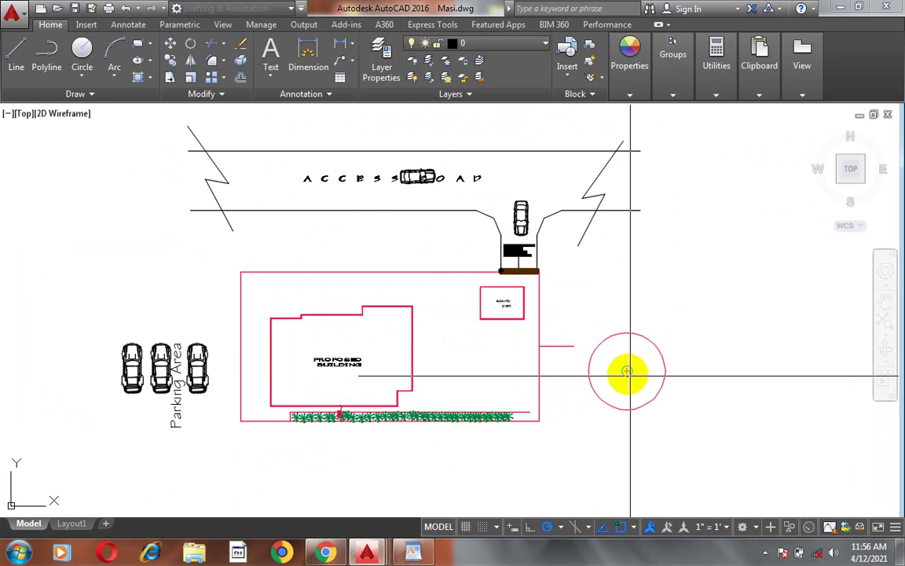
left_click(626, 371)
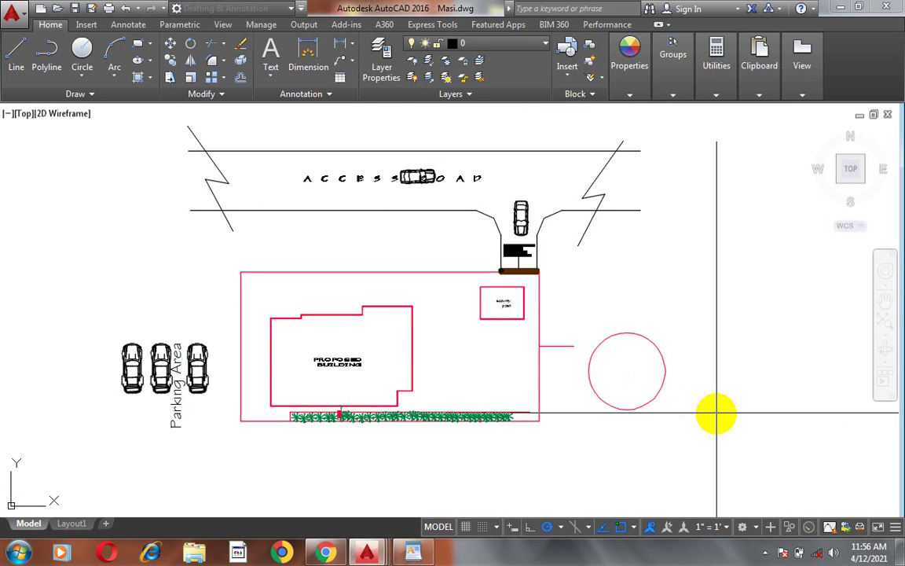
- Confirm in Drafting Settings that every object snap mode is enabled
left_click(560, 527)
left_click(587, 506)
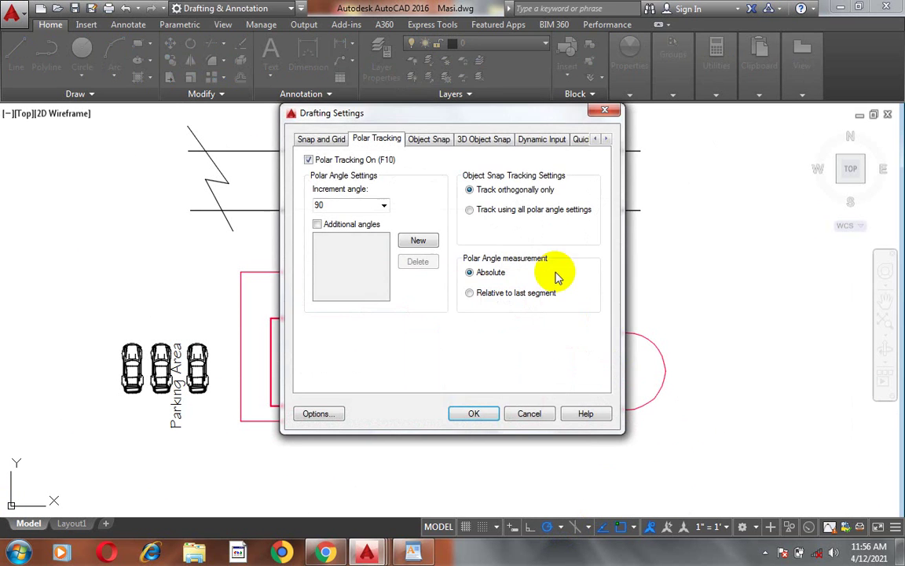
left_click(417, 141)
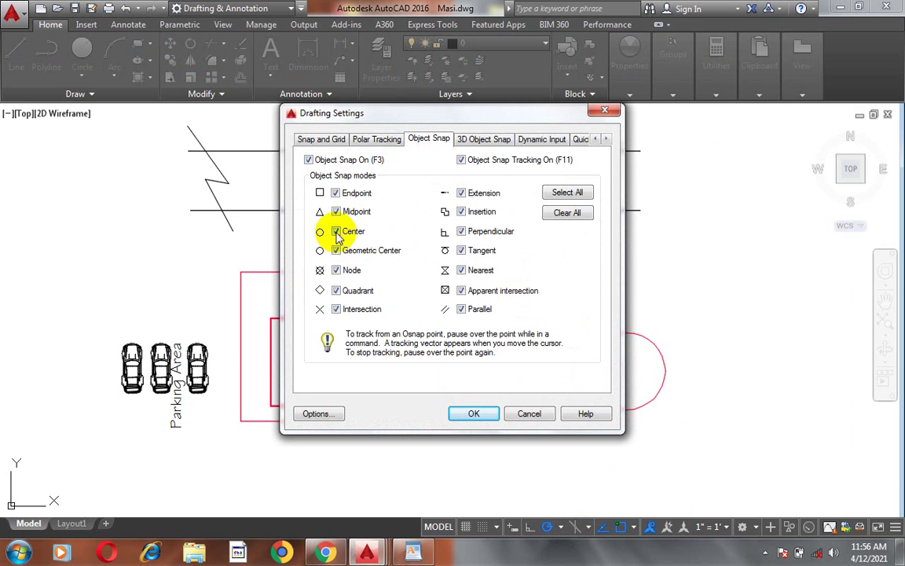
left_click(488, 412)
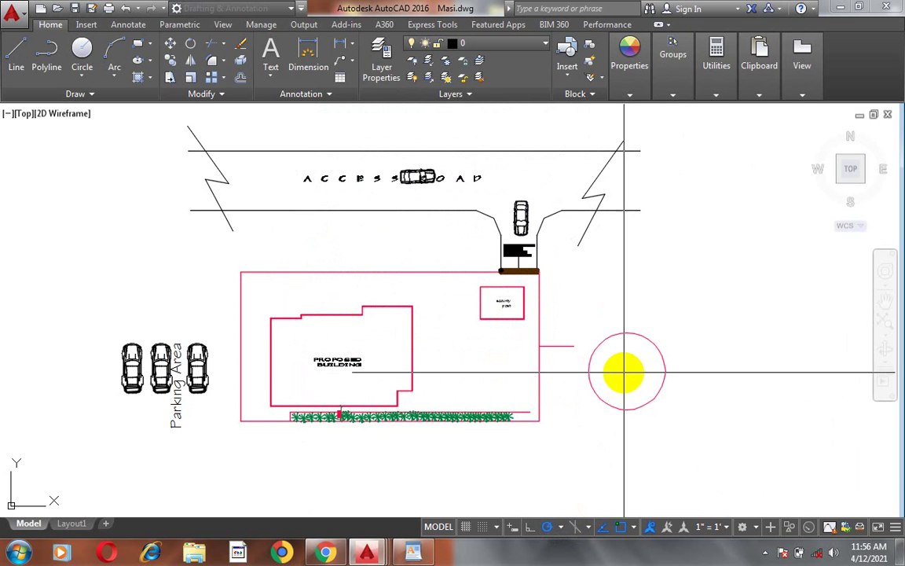
scroll(629, 370, "down", 2)
scroll(645, 389, "up", 3)
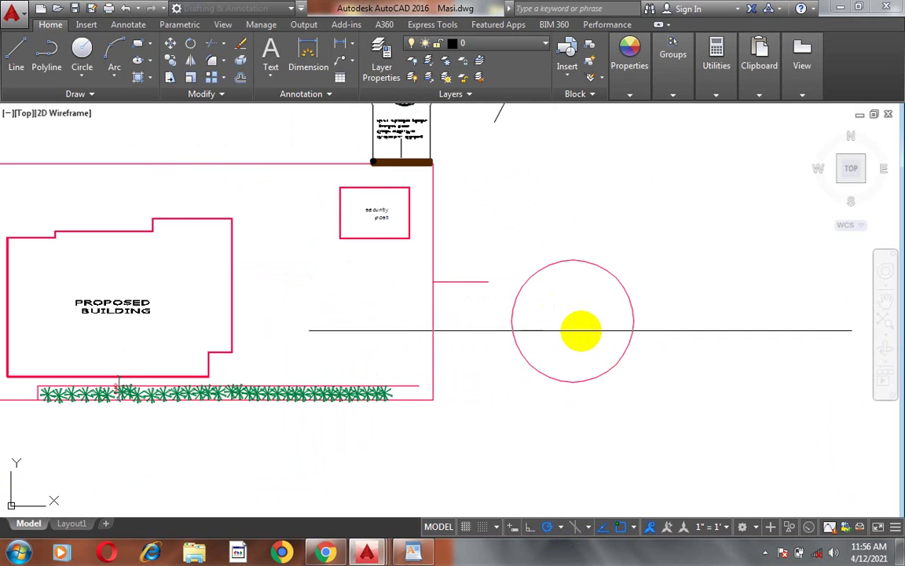
scroll(583, 334, "down", 6)
scroll(585, 338, "up", 4)
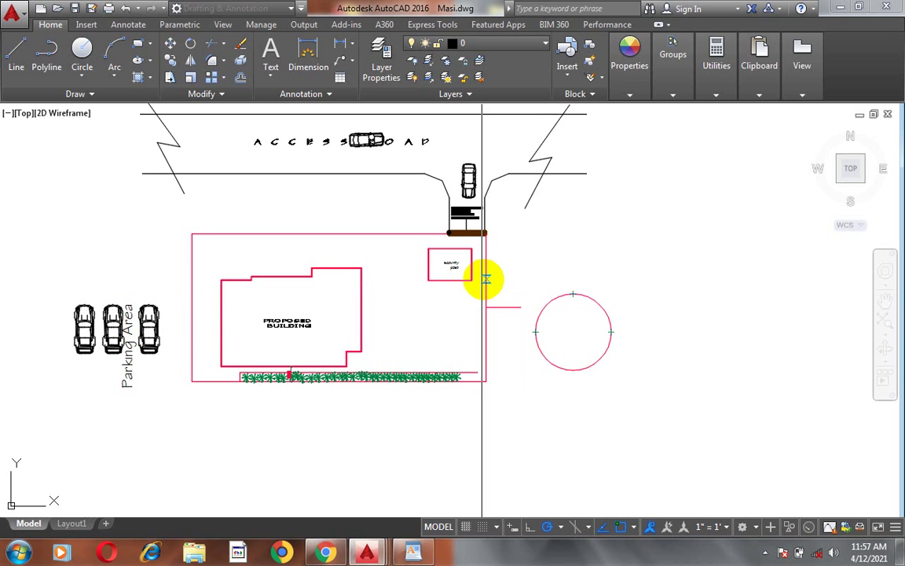
scroll(471, 269, "up", 2)
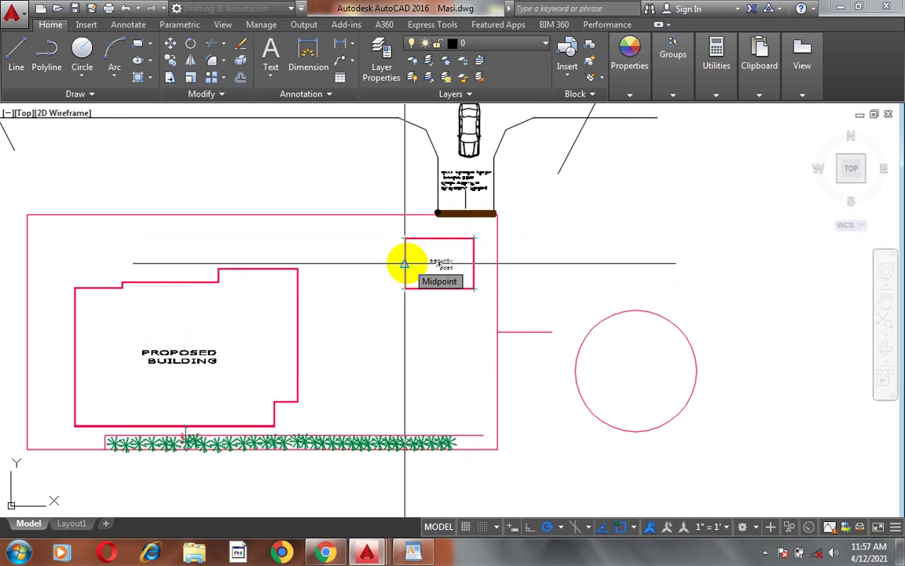
scroll(404, 265, "up", 3)
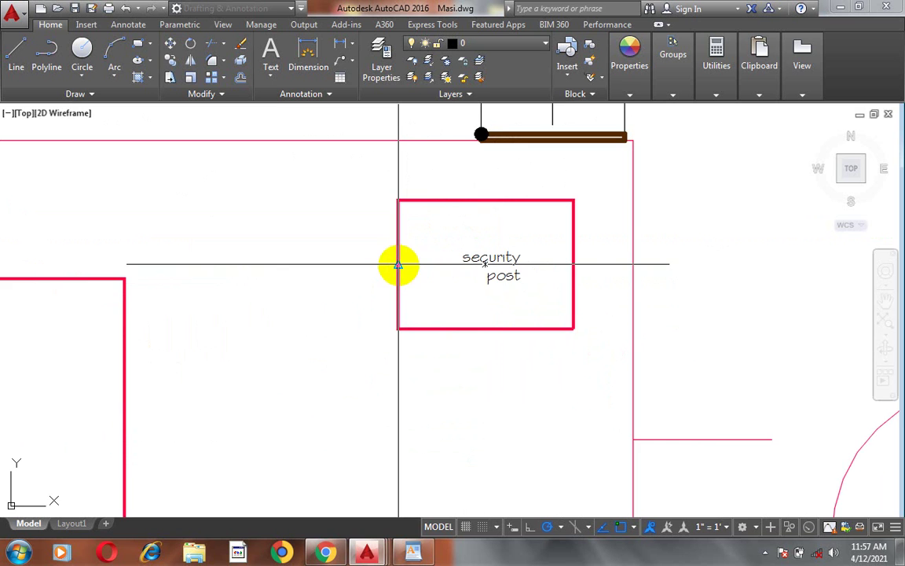
scroll(444, 259, "down", 4)
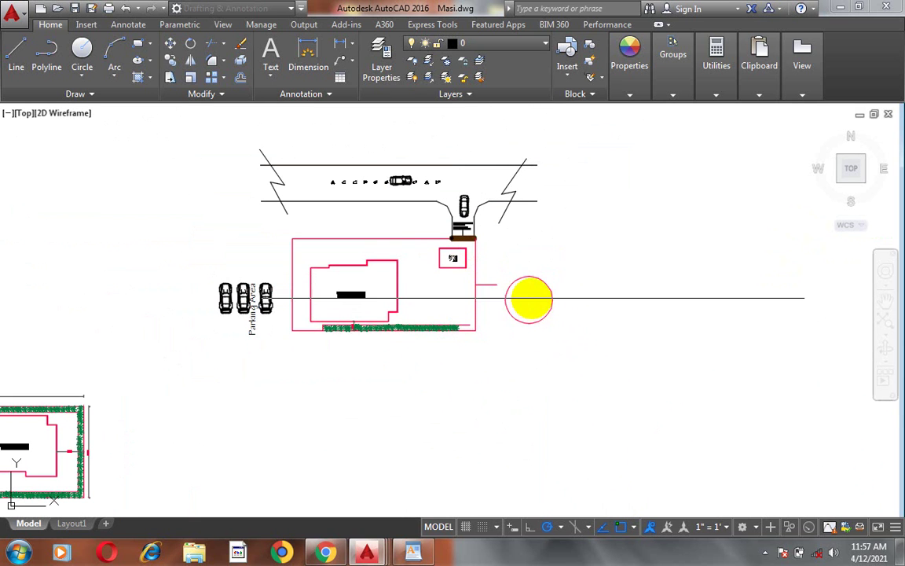
- Turn on the Center object snap mode in Drafting Settings
left_click(559, 527)
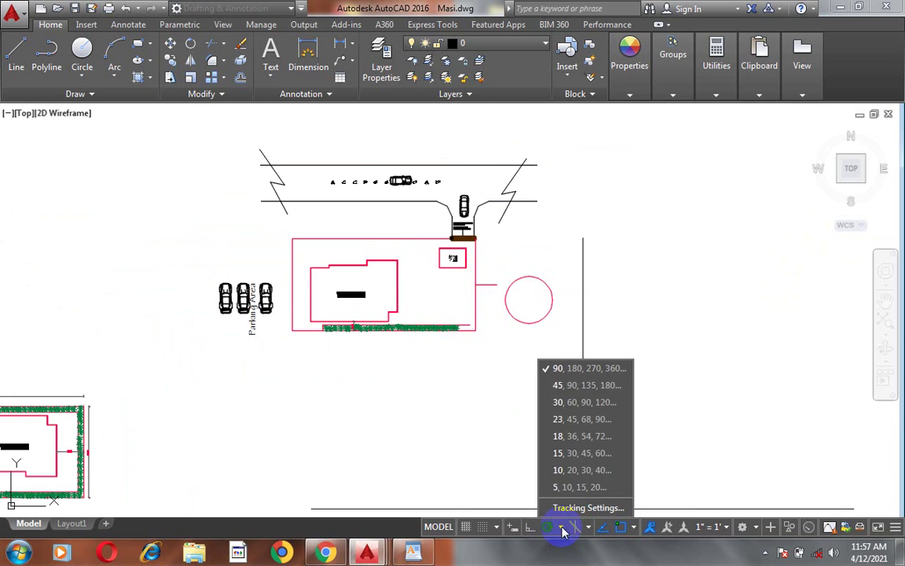
left_click(581, 509)
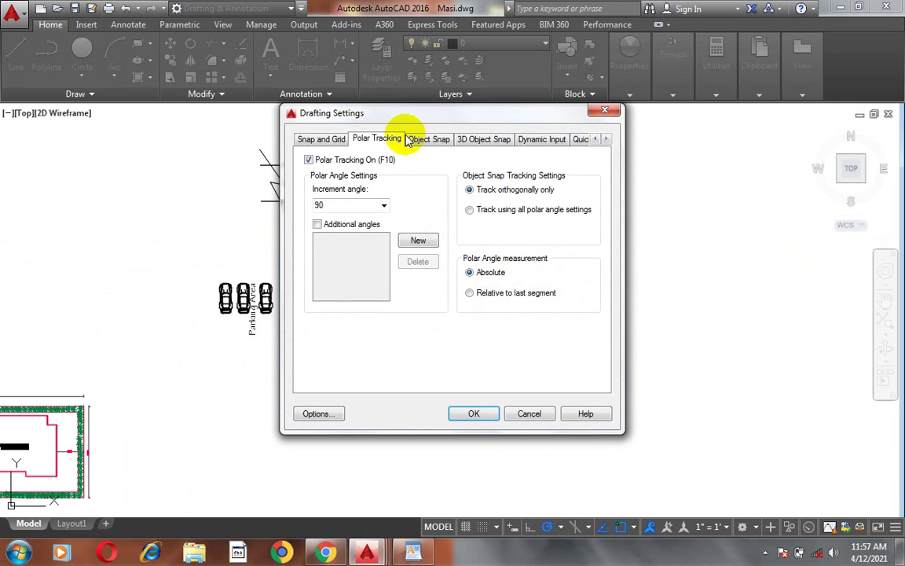
left_click(412, 139)
left_click(335, 231)
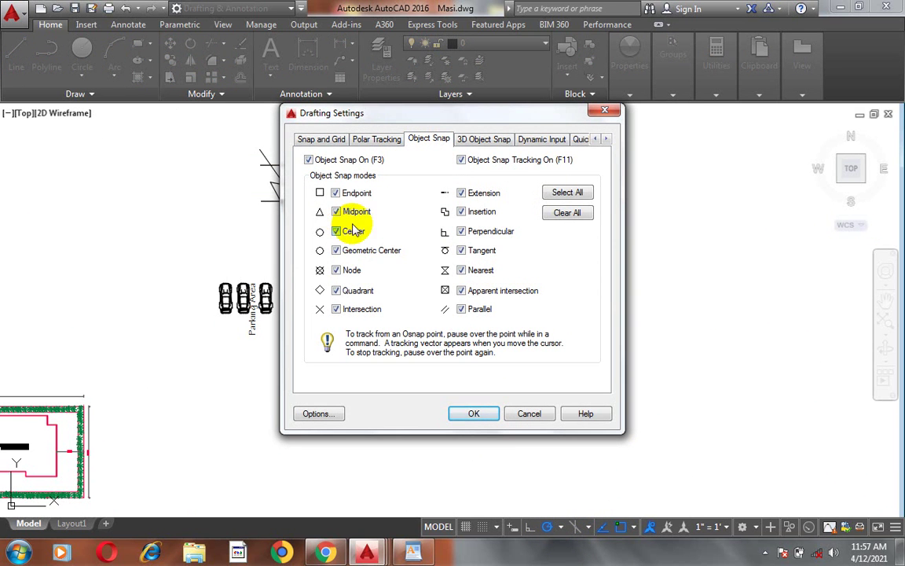
left_click(474, 413)
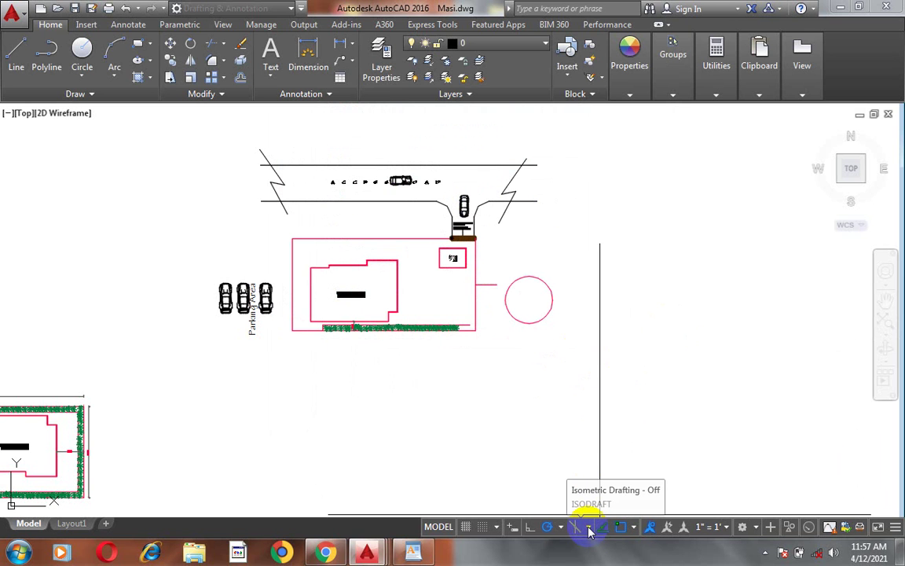
- Review the active object snap modes in the OSNAP list
left_click(635, 529)
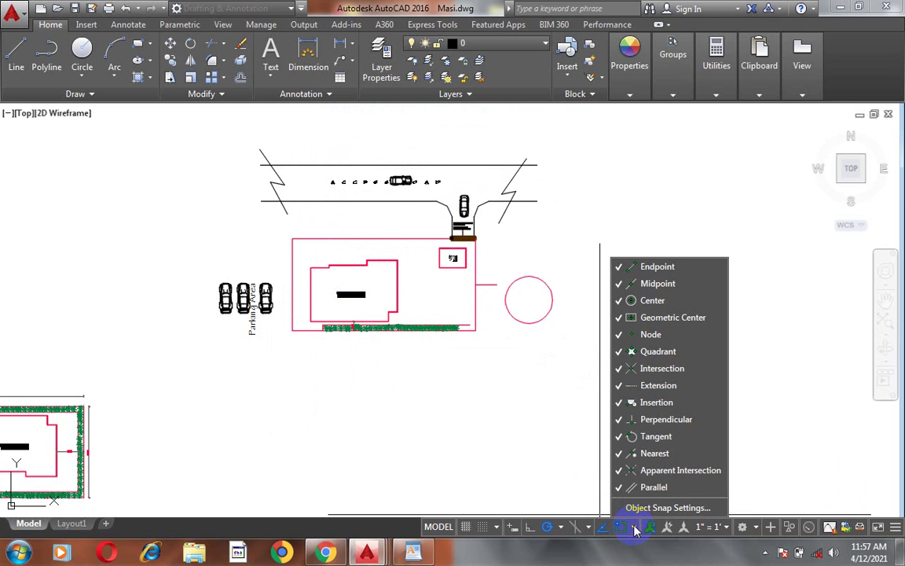
left_click(634, 529)
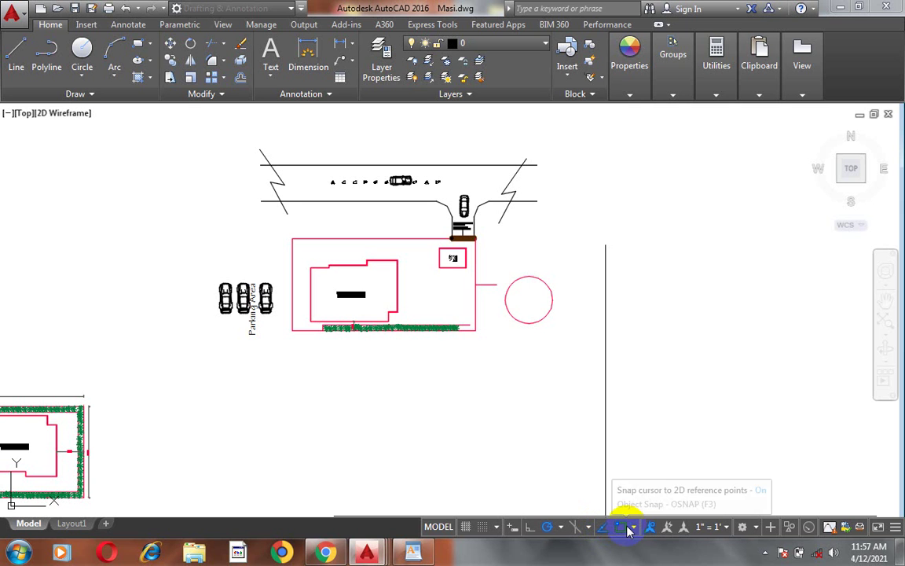
left_click(635, 527)
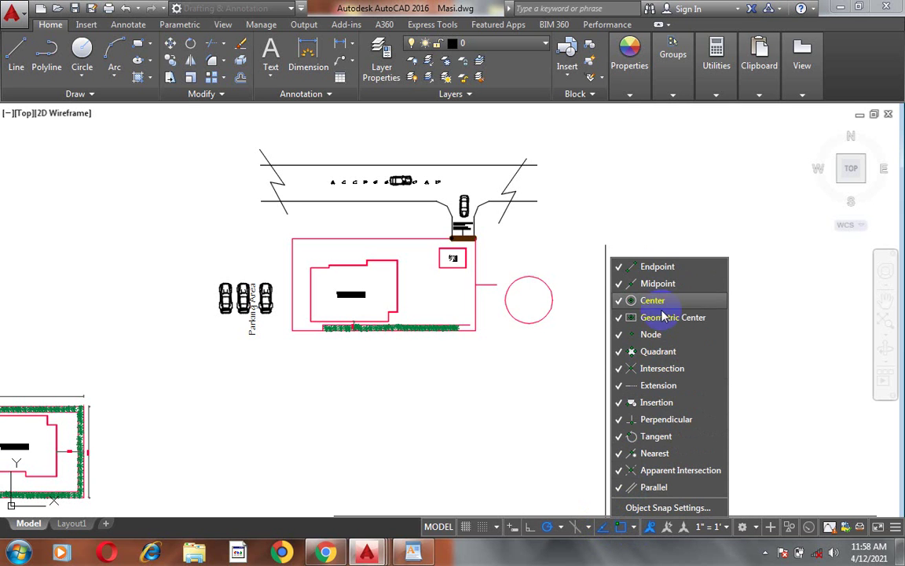
left_click(636, 529)
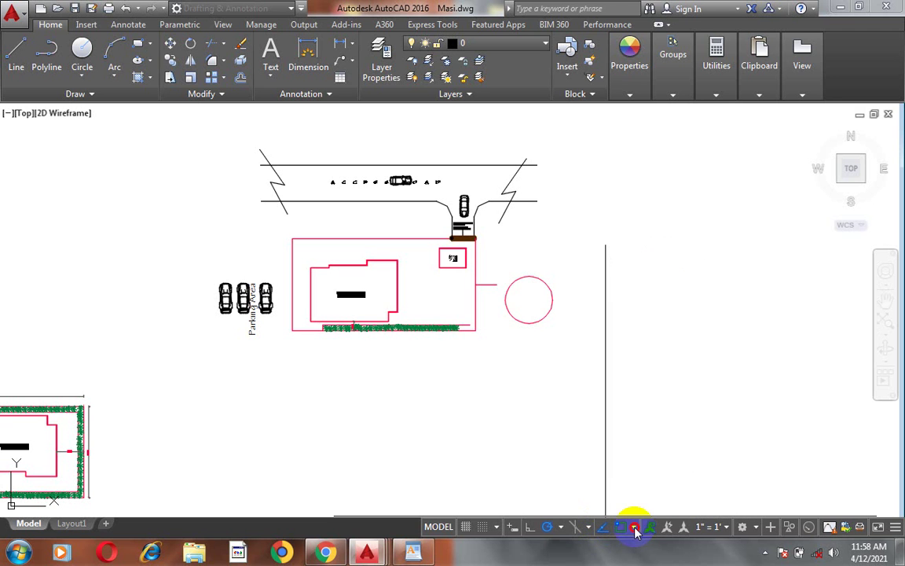
- Browse Drafting Settings' Object Snap, 3D Object Snap and Quick Properties tabs, ending on Dynamic Input
left_click(561, 529)
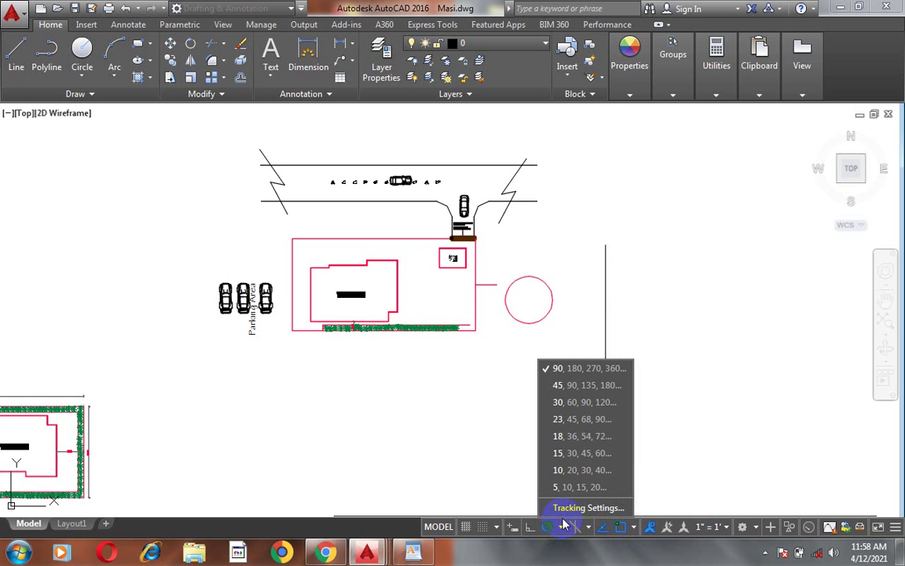
left_click(582, 509)
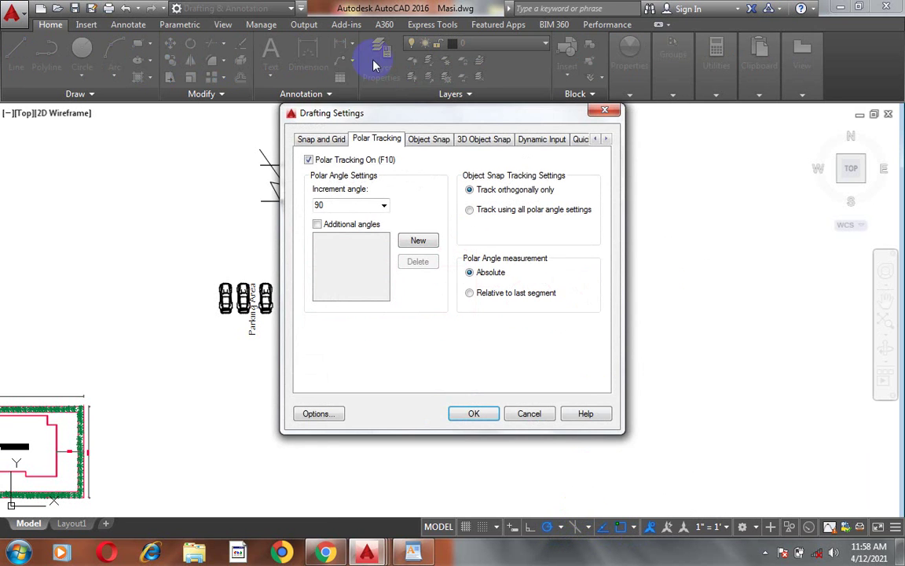
left_click(428, 139)
left_click(509, 139)
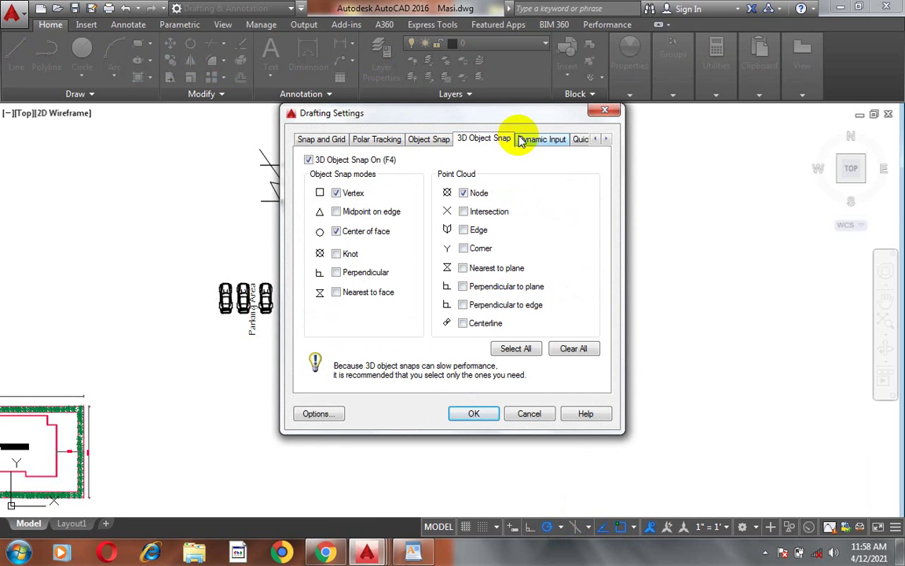
left_click(540, 141)
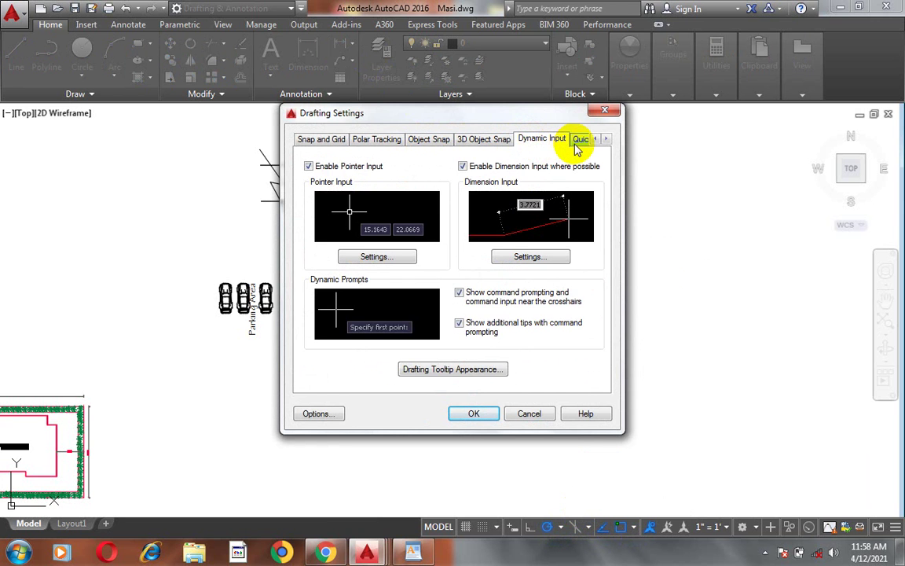
left_click(579, 141)
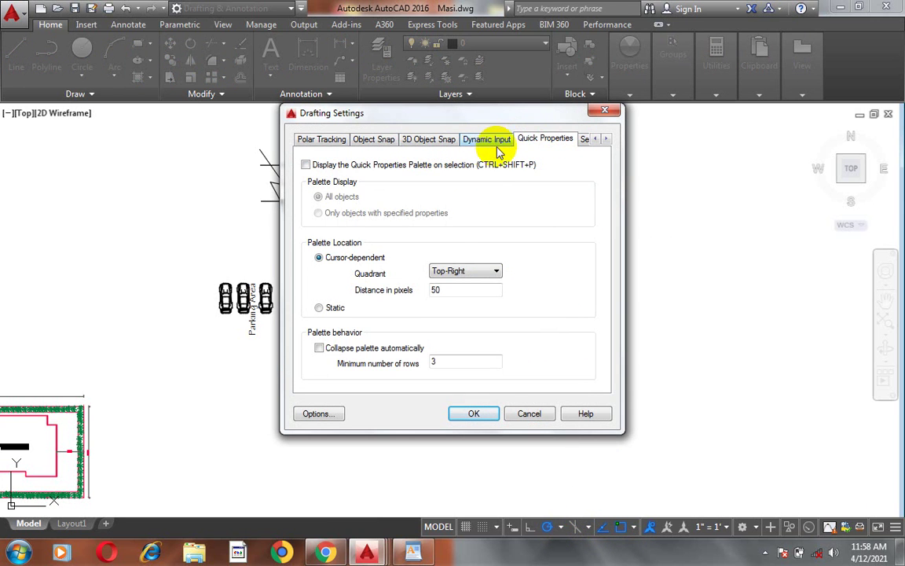
left_click(487, 142)
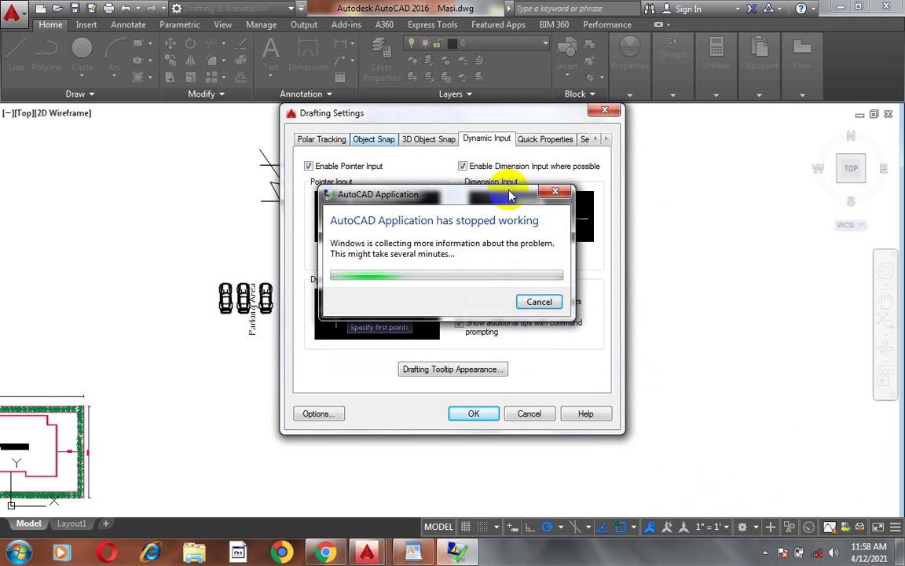
- Drag the 'stopped working' crash message aside and reveal the hidden notification area icons
left_click_drag(508, 196, 301, 563)
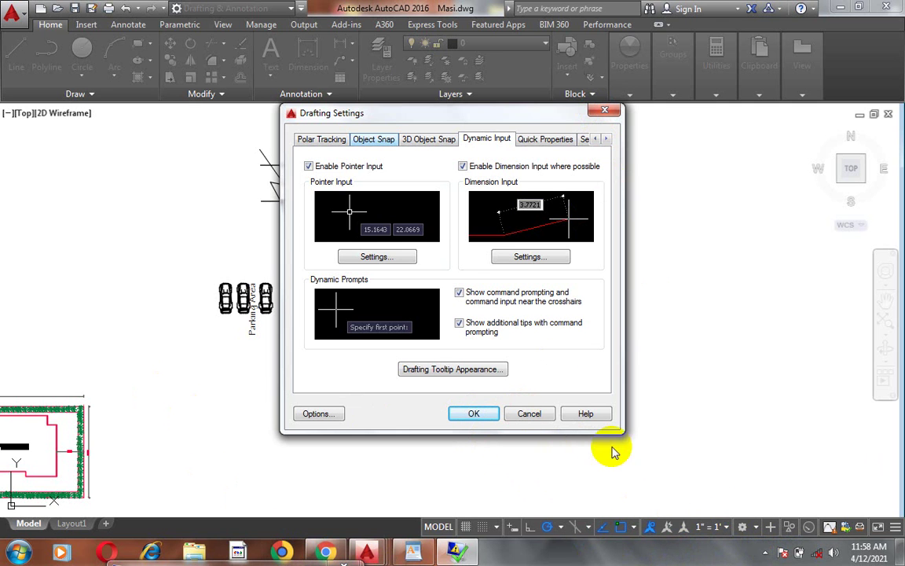
left_click(766, 557)
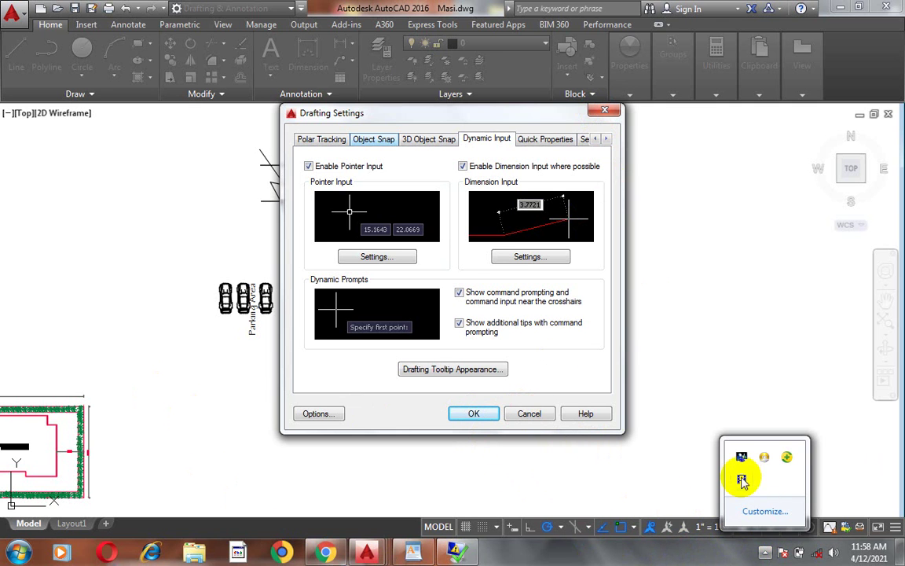